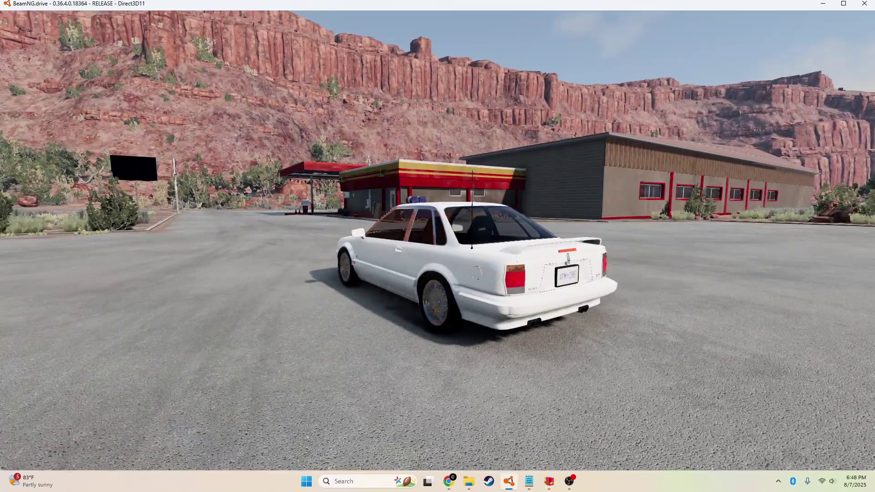
{"action": "key", "text": "w"}
{"action": "key", "text": "Up"}
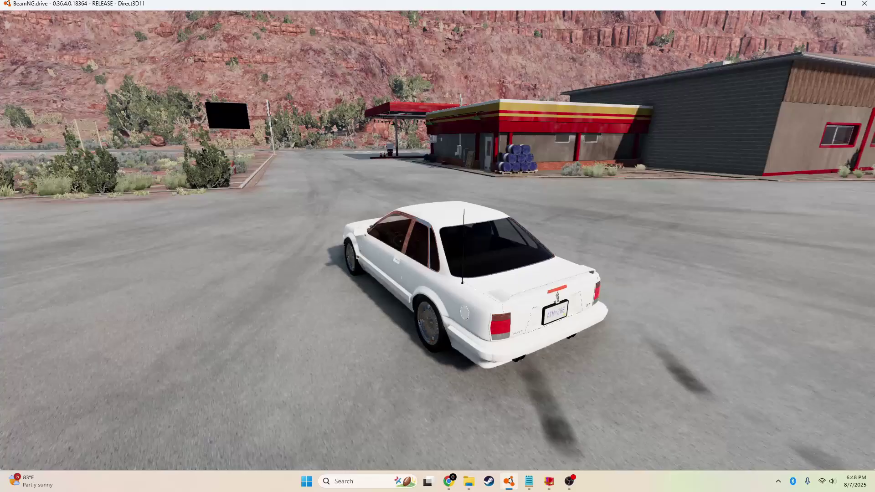
{"action": "key", "text": "Up"}
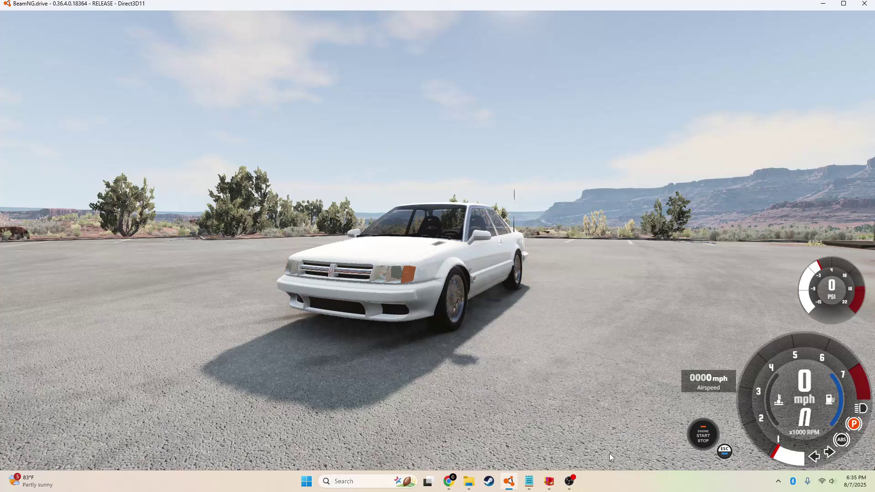
Unpack the griarsome_1983_amethyst_aliva_gt mod in the mods manager and show its folder location in File Explorer.
{"action": "key", "text": "Escape"}
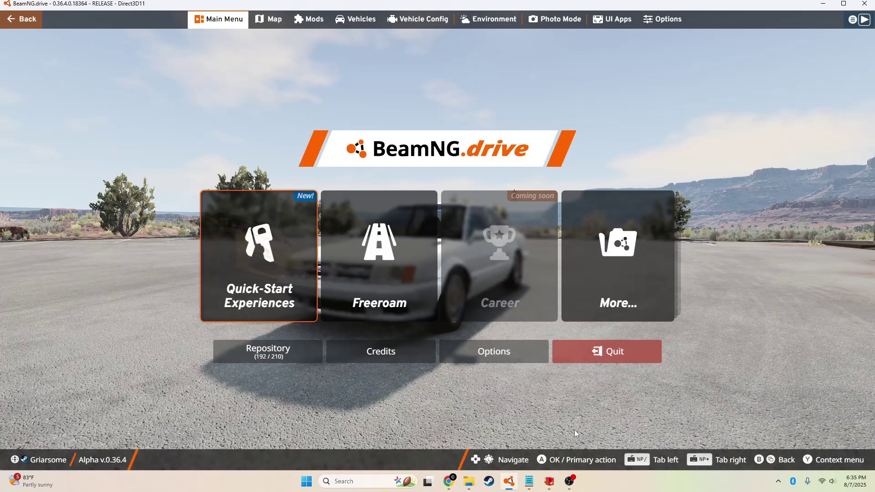
{"action": "left_click", "coordinate": [312, 21]}
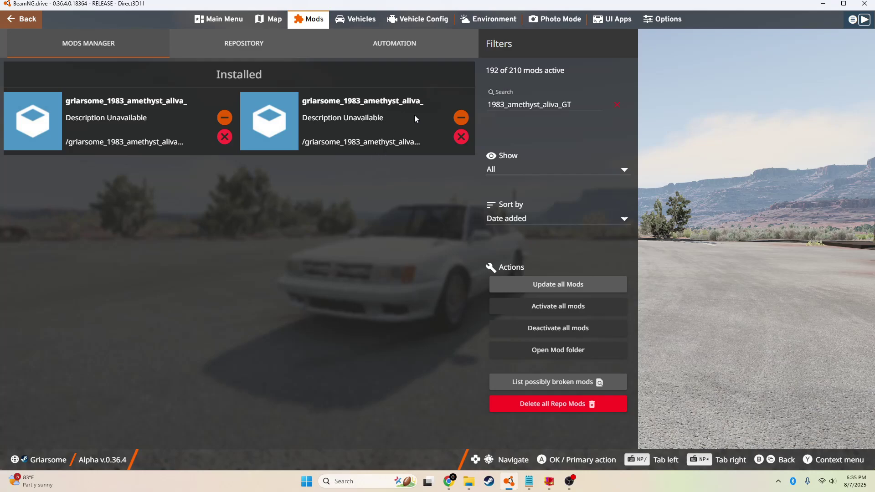
{"action": "left_click", "coordinate": [378, 123]}
{"action": "left_click", "coordinate": [117, 80]}
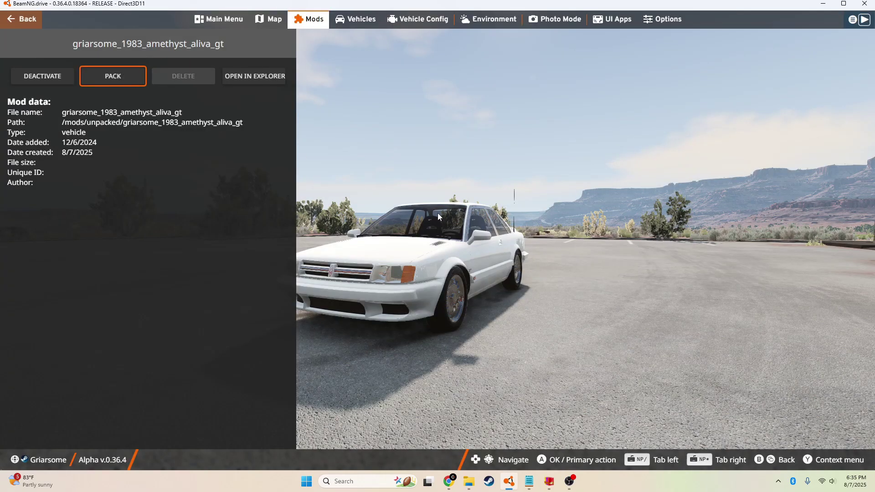
{"action": "left_click", "coordinate": [267, 79]}
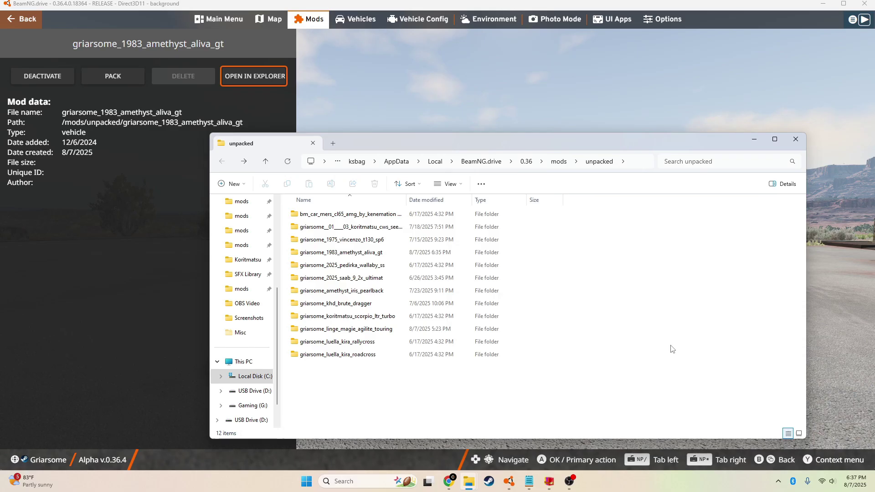
Open camso_engine_bc5c7 from the eng_bc5c7 folder under vehicles/1983_amethyst_aliva_gt in the unpacked griarsome_1983_amethyst_aliva_gt mod.
{"action": "double_click", "coordinate": [372, 257]}
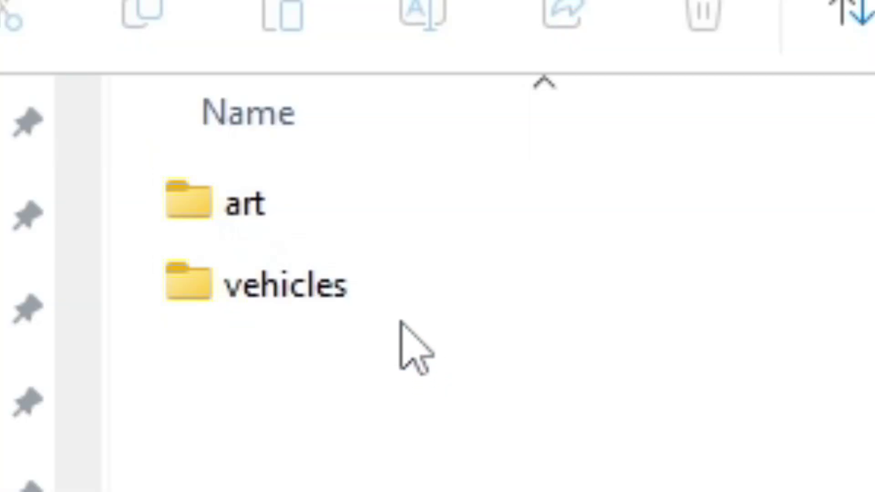
{"action": "double_click", "coordinate": [402, 292]}
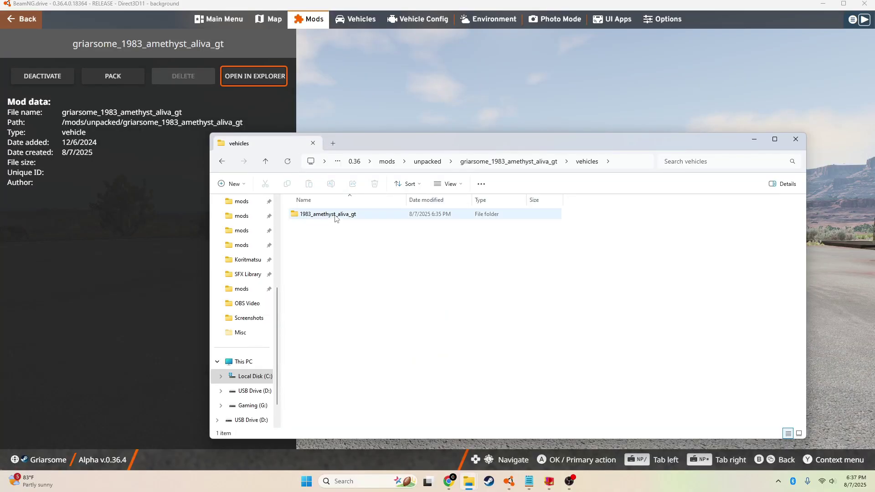
{"action": "double_click", "coordinate": [335, 216]}
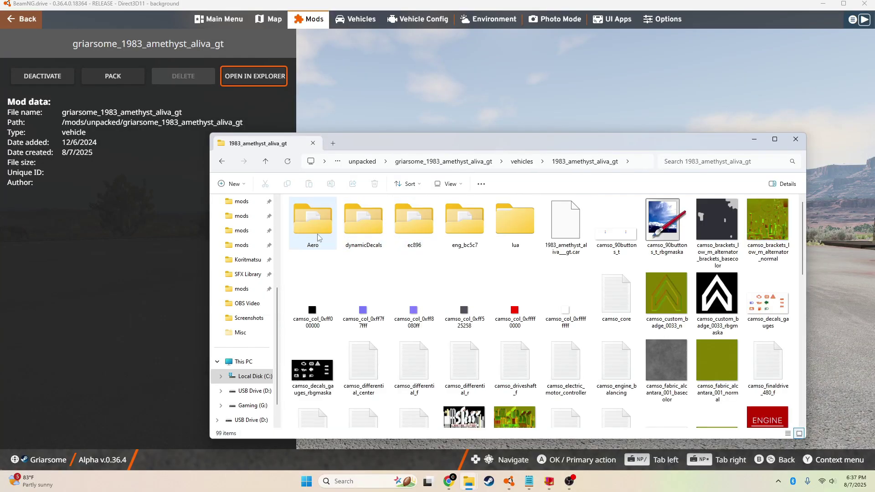
{"action": "scroll", "coordinate": [550, 306], "scroll_direction": "down", "scroll_amount": 10}
{"action": "scroll", "coordinate": [549, 306], "scroll_direction": "up", "scroll_amount": 10}
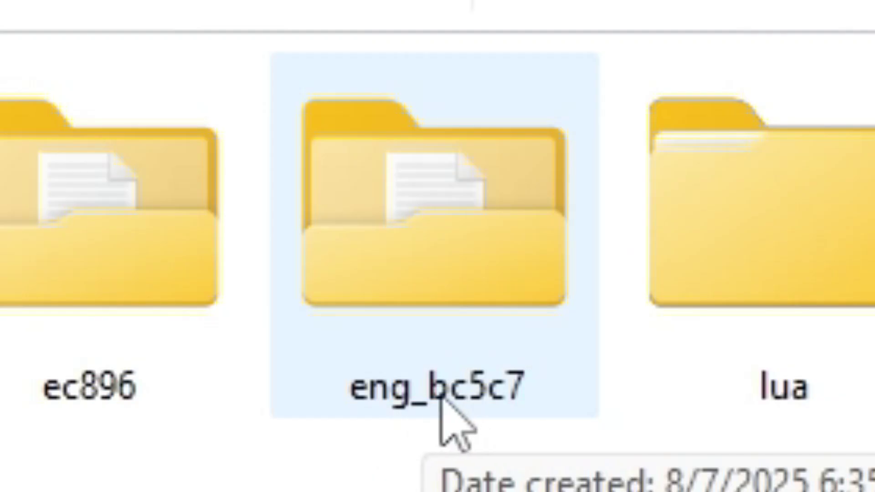
{"action": "double_click", "coordinate": [506, 410]}
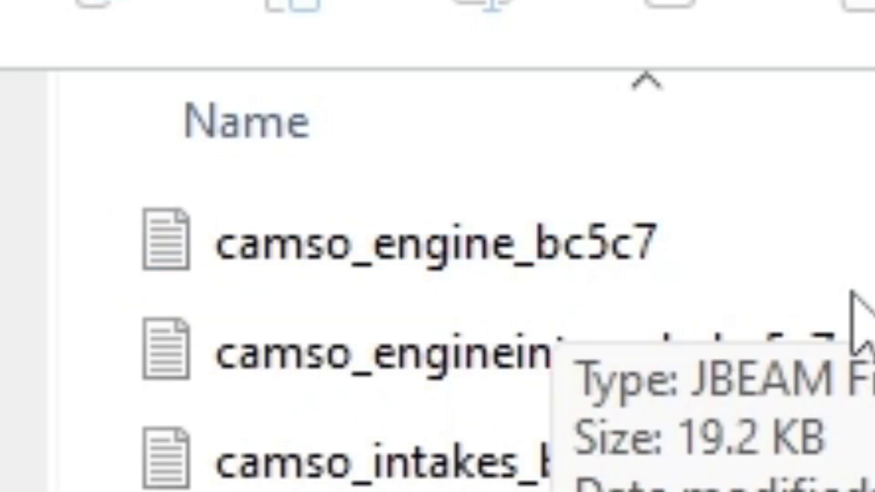
{"action": "double_click", "coordinate": [849, 263]}
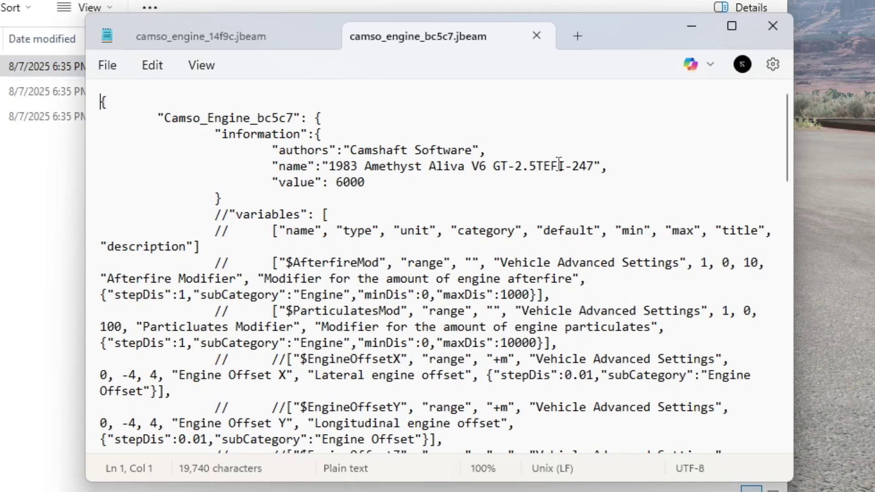
Search the engine file for "soundconfig" and go to the soundConfigExhaust block that contains the sampleName entry.
{"action": "scroll", "coordinate": [539, 294], "scroll_direction": "down", "scroll_amount": 7}
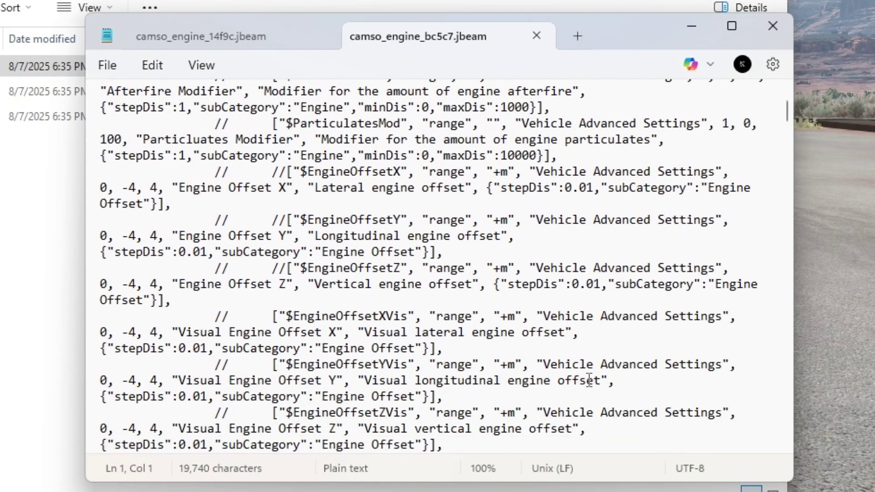
{"action": "scroll", "coordinate": [573, 343], "scroll_direction": "down", "scroll_amount": 7}
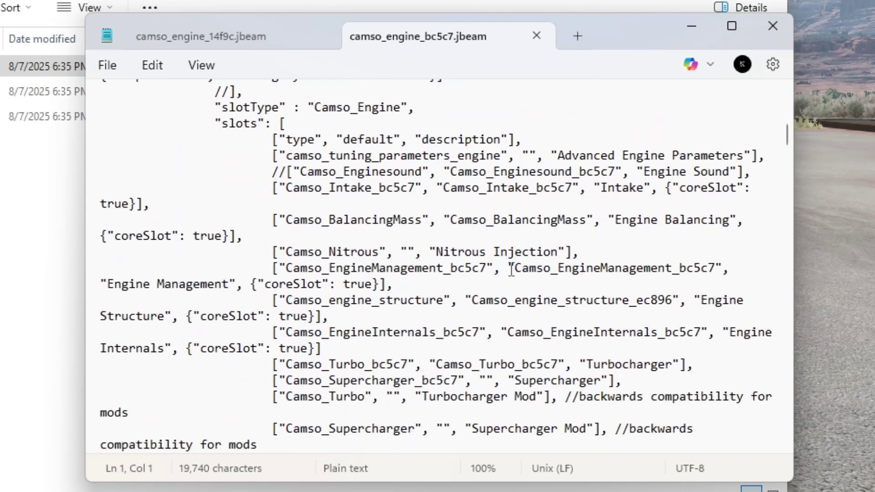
{"action": "scroll", "coordinate": [511, 269], "scroll_direction": "down", "scroll_amount": 3}
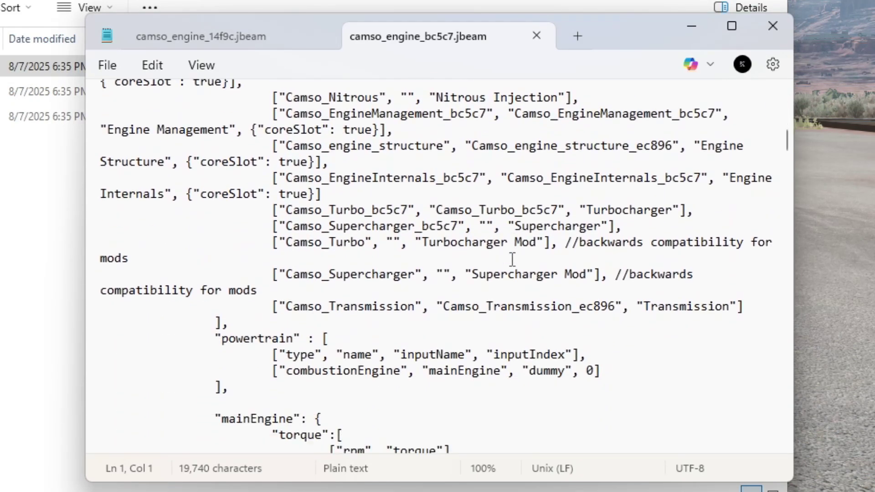
{"action": "scroll", "coordinate": [496, 267], "scroll_direction": "up", "scroll_amount": 3}
{"action": "key", "text": "ctrl+f"}
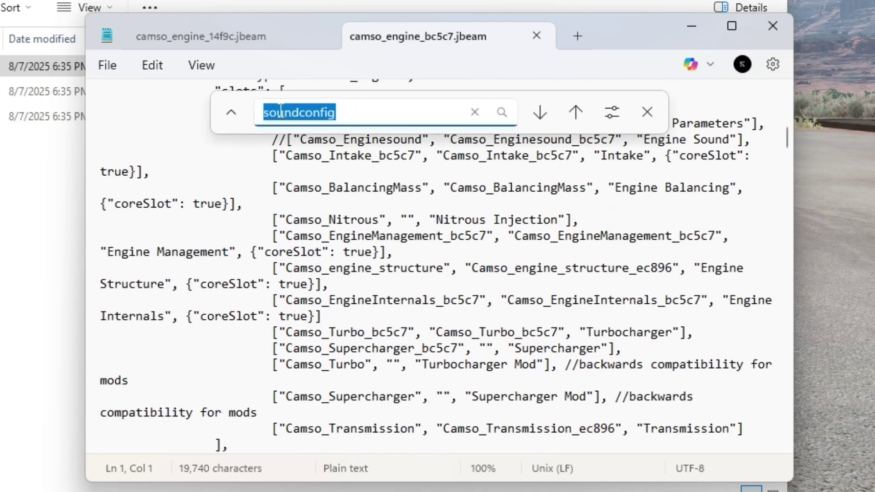
{"action": "left_click", "coordinate": [501, 114]}
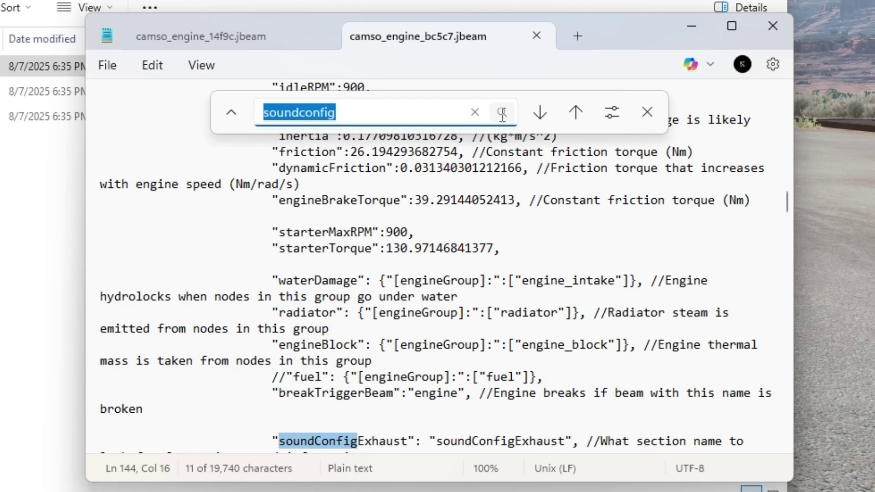
{"action": "left_click", "coordinate": [539, 112]}
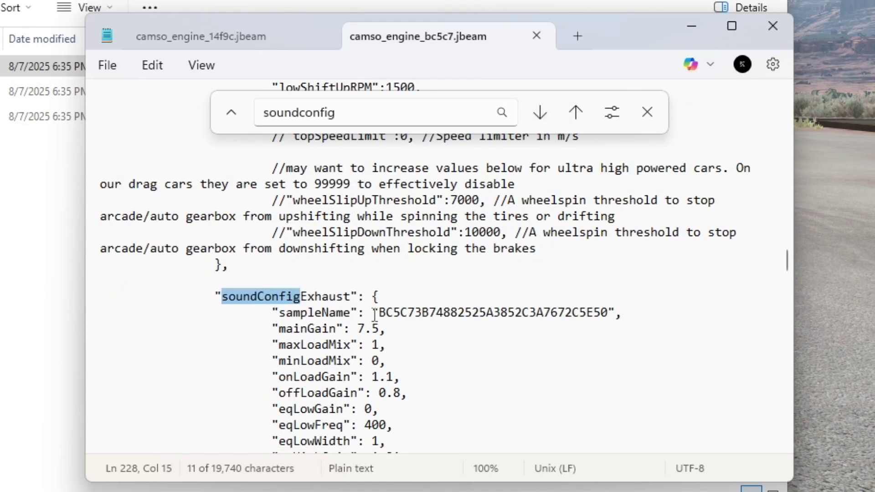
Delete the sampleName value in the soundConfigExhaust block, keeping the empty quotation marks.
{"action": "left_click_drag", "start_coordinate": [376, 314], "coordinate": [607, 318]}
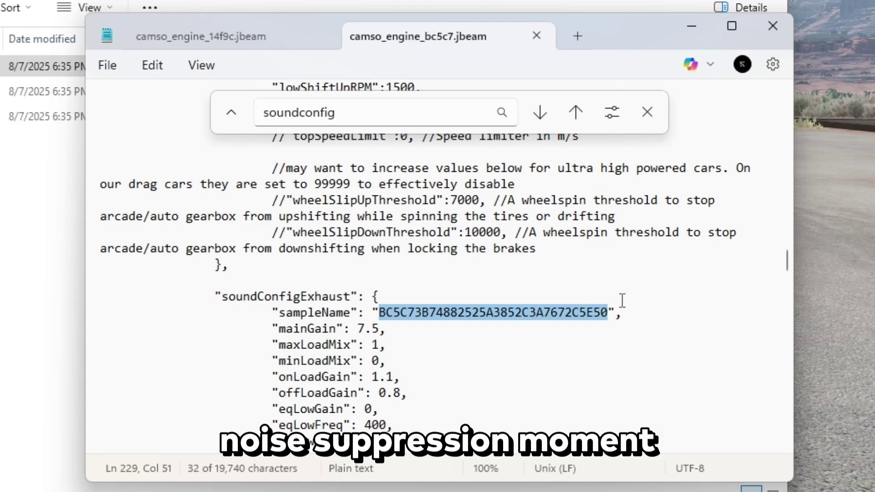
{"action": "left_click", "coordinate": [514, 356]}
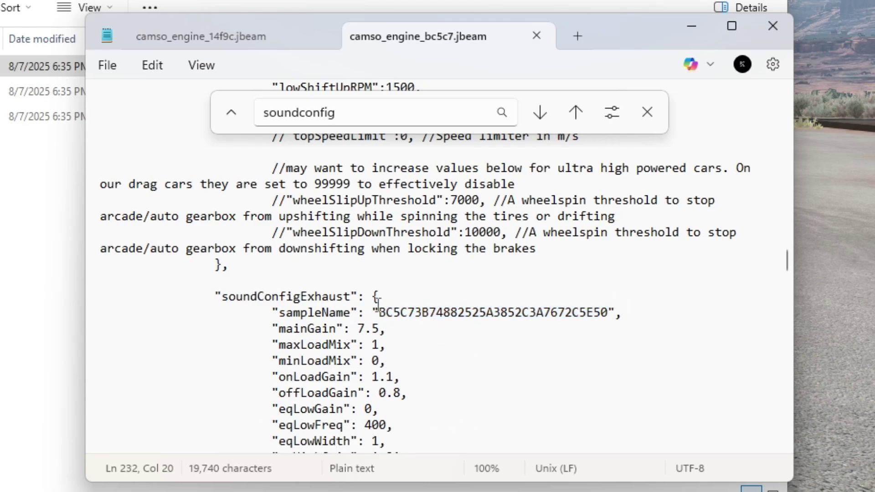
{"action": "mouse_move", "coordinate": [387, 312]}
{"action": "left_mouse_down"}
{"action": "mouse_move", "coordinate": [610, 313]}
{"action": "mouse_move", "coordinate": [380, 314]}
{"action": "left_mouse_up"}
{"action": "key", "text": "BackSpace"}
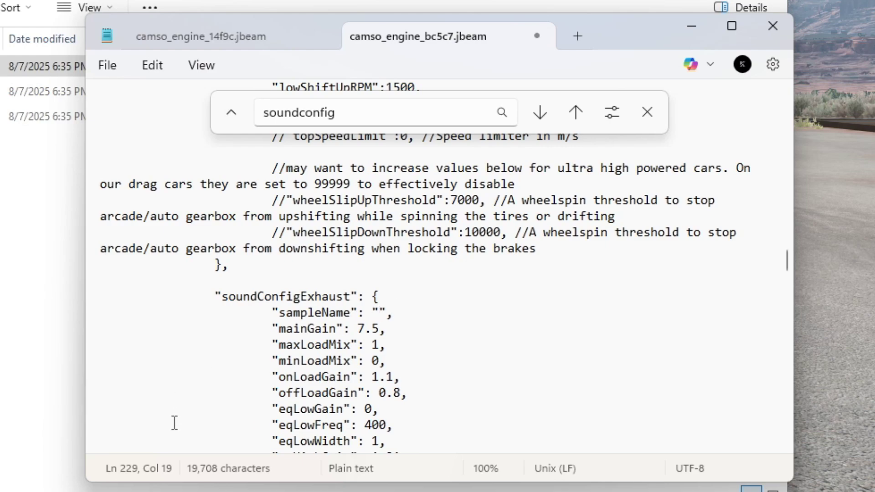
Switch to the Engine Code List spreadsheet in Chrome, browse the engine codes and copy V6_2_exhaust.
{"action": "left_click", "coordinate": [450, 487]}
{"action": "scroll", "coordinate": [214, 242], "scroll_direction": "down", "scroll_amount": 5}
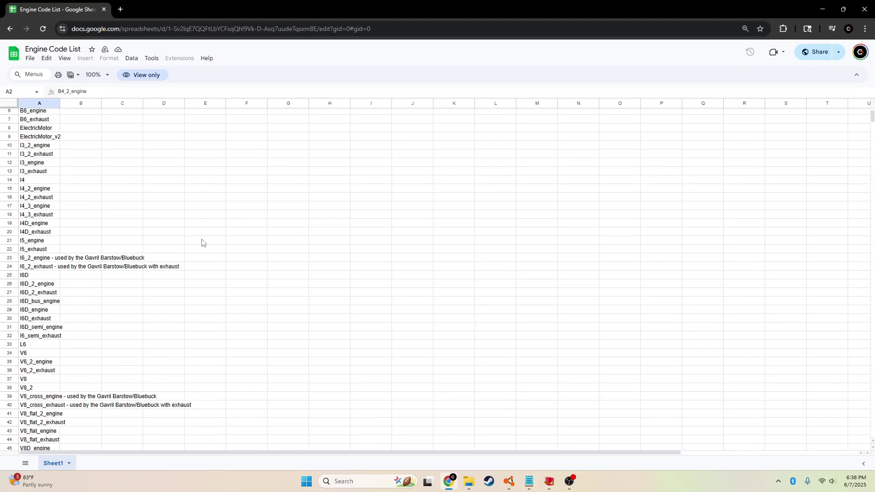
{"action": "scroll", "coordinate": [134, 327], "scroll_direction": "up", "scroll_amount": 5}
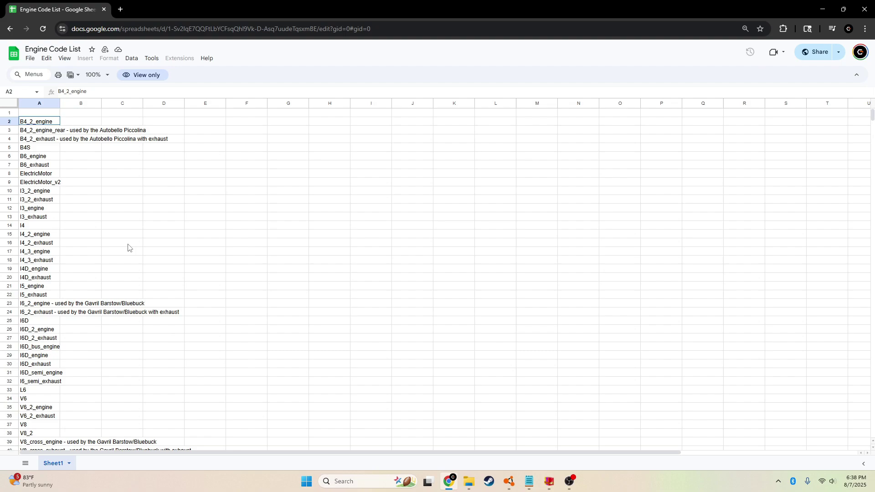
{"action": "scroll", "coordinate": [89, 182], "scroll_direction": "down", "scroll_amount": 3}
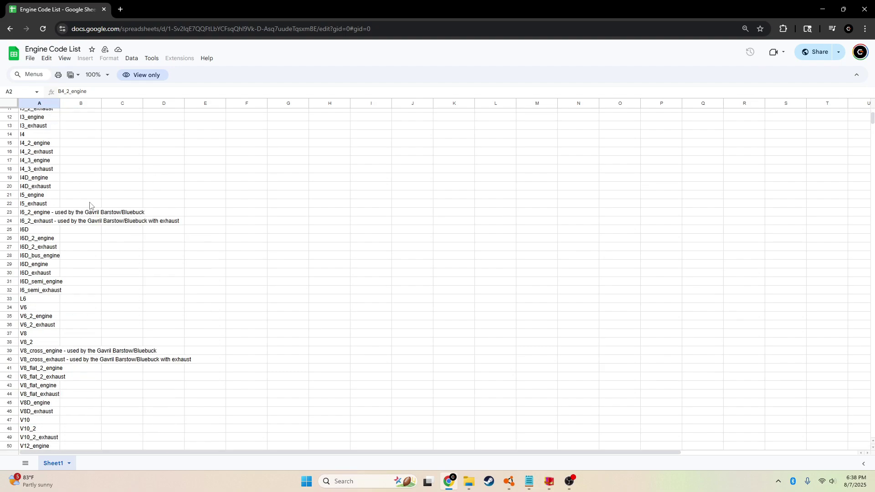
{"action": "scroll", "coordinate": [96, 221], "scroll_direction": "down", "scroll_amount": 2}
{"action": "scroll", "coordinate": [154, 267], "scroll_direction": "up", "scroll_amount": 5}
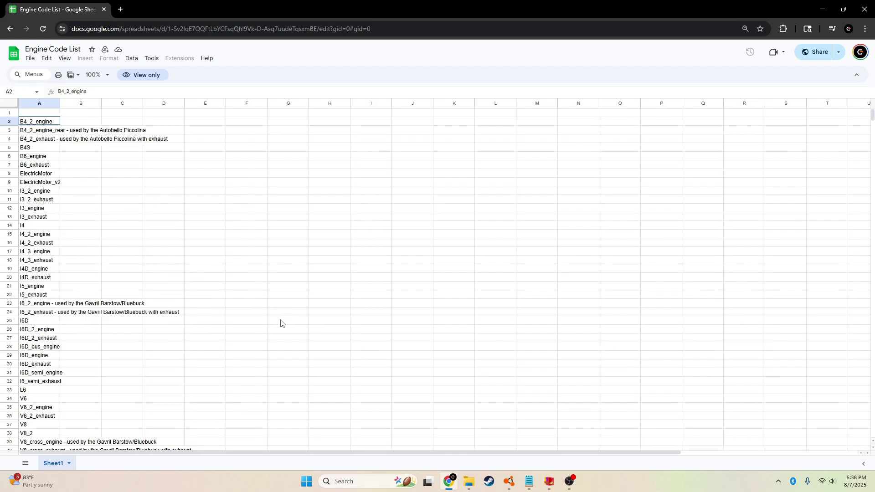
{"action": "scroll", "coordinate": [187, 335], "scroll_direction": "down", "scroll_amount": 2}
{"action": "scroll", "coordinate": [44, 379], "scroll_direction": "down", "scroll_amount": 5}
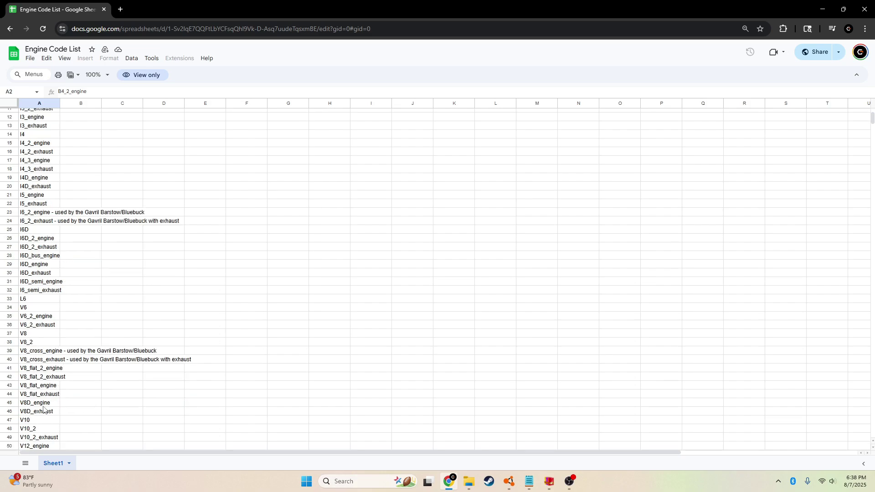
{"action": "scroll", "coordinate": [44, 206], "scroll_direction": "up", "scroll_amount": 7}
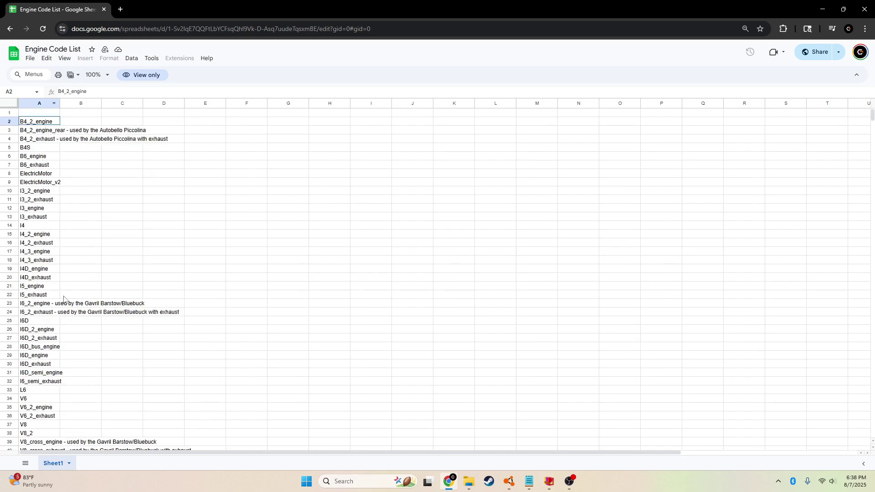
{"action": "double_click", "coordinate": [36, 416]}
{"action": "key", "text": "ctrl+c"}
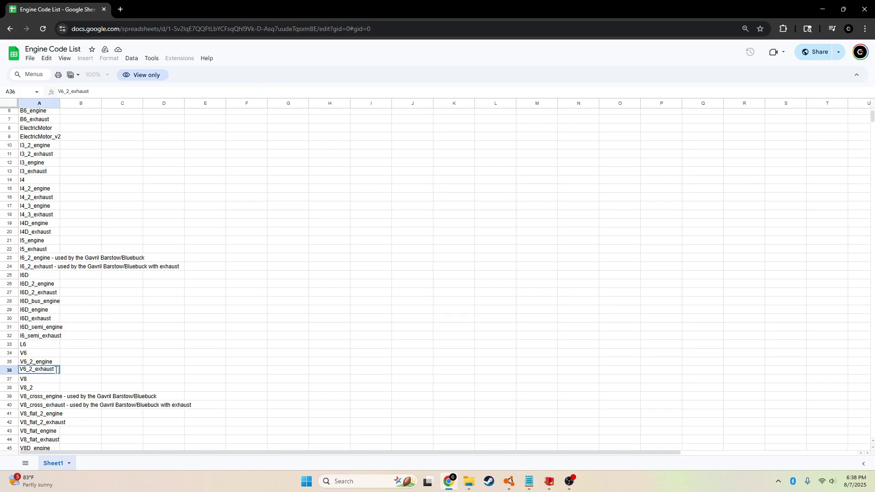
Back in Notepad, paste V6_2_exhaust as the soundConfigExhaust sampleName, remove the extra line break and spaces, and save the file.
{"action": "left_click", "coordinate": [529, 481]}
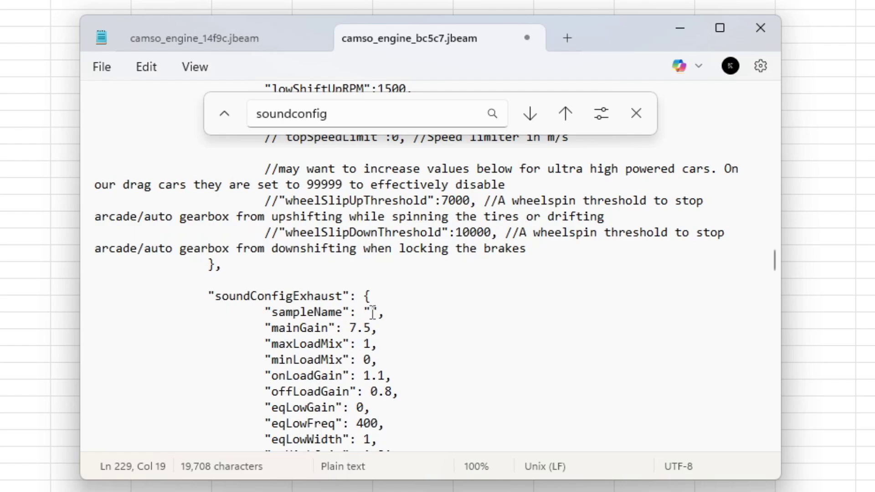
{"action": "left_click", "coordinate": [372, 313]}
{"action": "key", "text": "ctrl+v"}
{"action": "left_click", "coordinate": [97, 344]}
{"action": "key", "text": "BackSpace"}
{"action": "key", "text": "BackSpace"}
{"action": "key", "text": "BackSpace"}
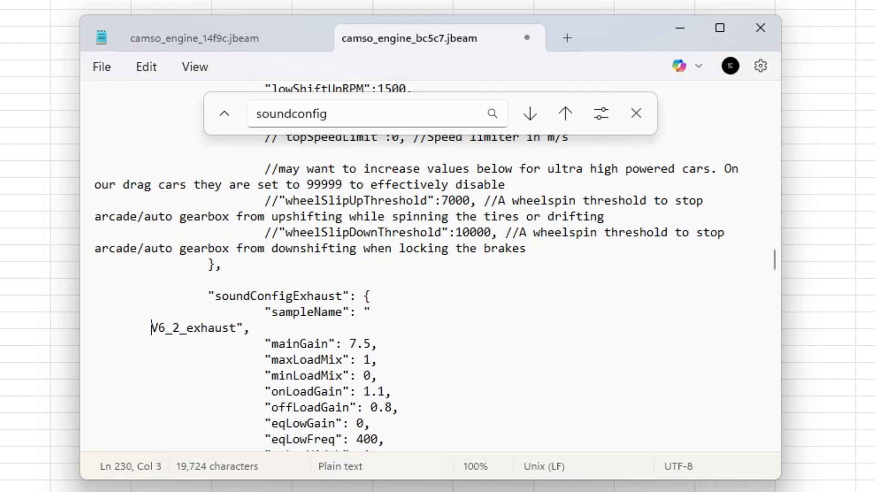
{"action": "key", "text": "BackSpace"}
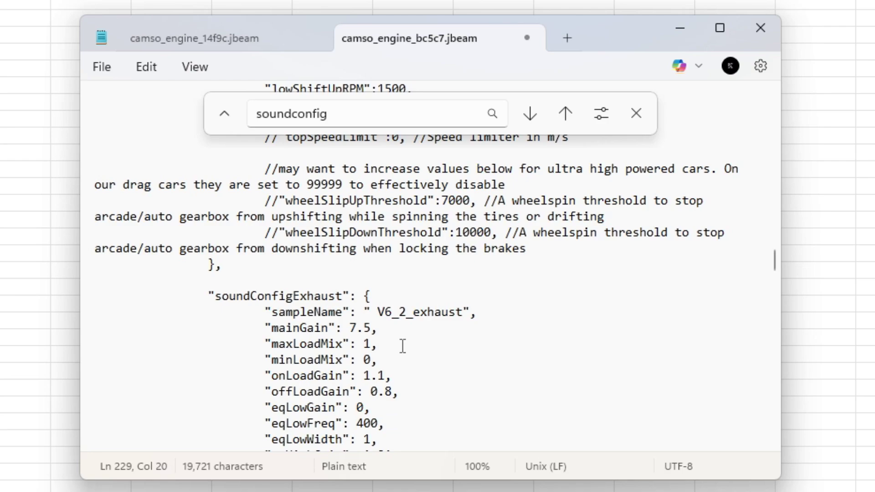
{"action": "key", "text": "BackSpace"}
{"action": "left_click", "coordinate": [484, 327]}
{"action": "left_click", "coordinate": [487, 308]}
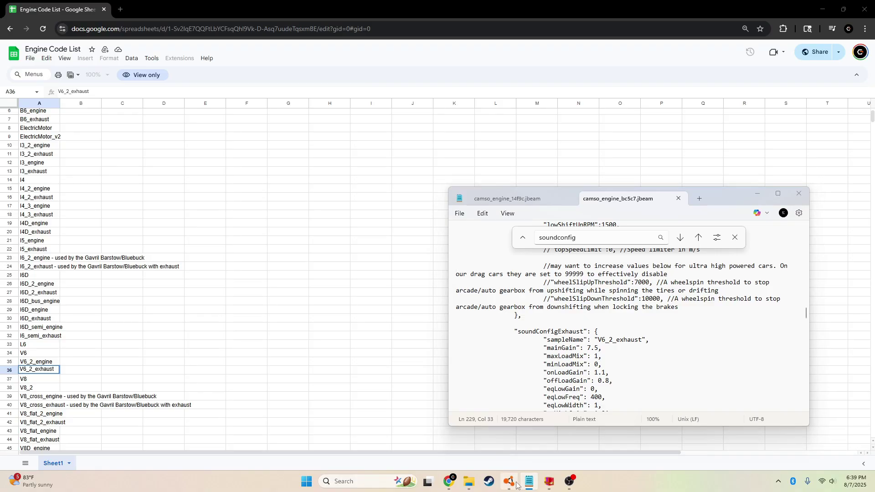
Switch to BeamNG.drive and leave the mods menu to return to the car in the game.
{"action": "left_click", "coordinate": [508, 481]}
{"action": "key", "text": "Escape"}
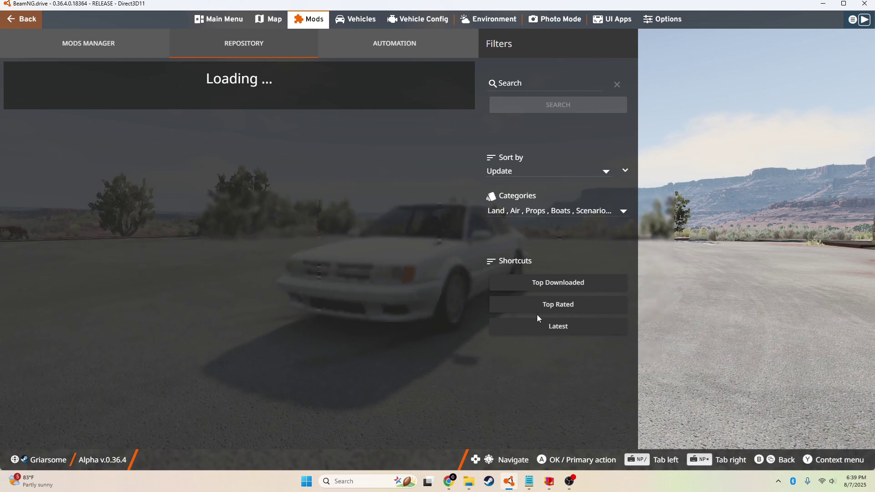
{"action": "key", "text": "Escape"}
{"action": "key", "text": "Escape"}
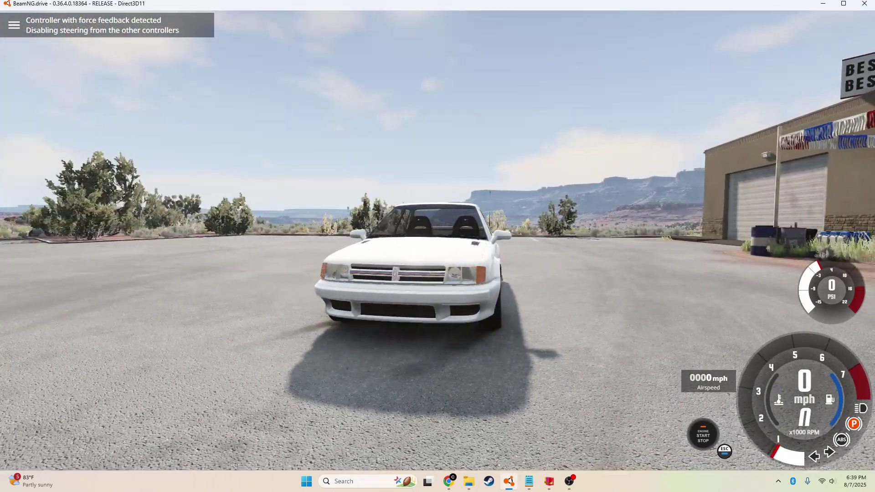
Switch to Notepad, set the soundConfigExhaust mainGain to 0.1, and rev the car's engine in BeamNG.drive.
{"action": "left_click", "coordinate": [529, 481]}
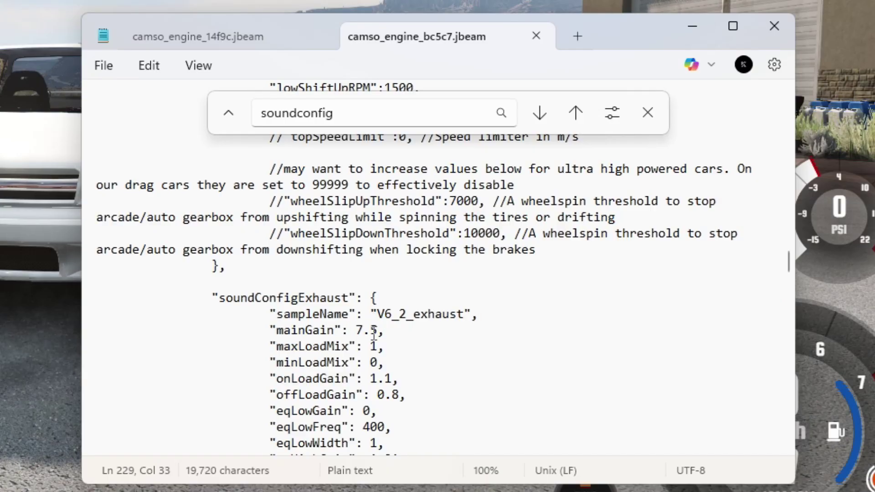
{"action": "left_click_drag", "start_coordinate": [355, 330], "coordinate": [378, 332]}
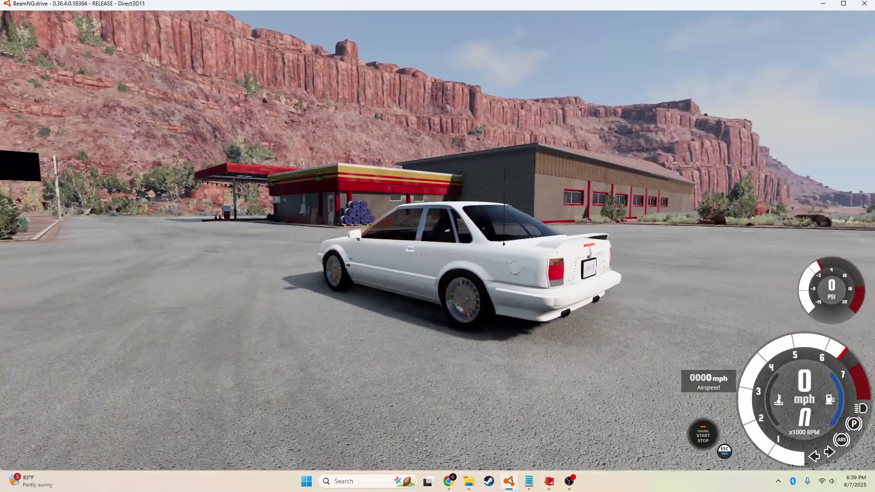
{"action": "key", "text": "Up"}
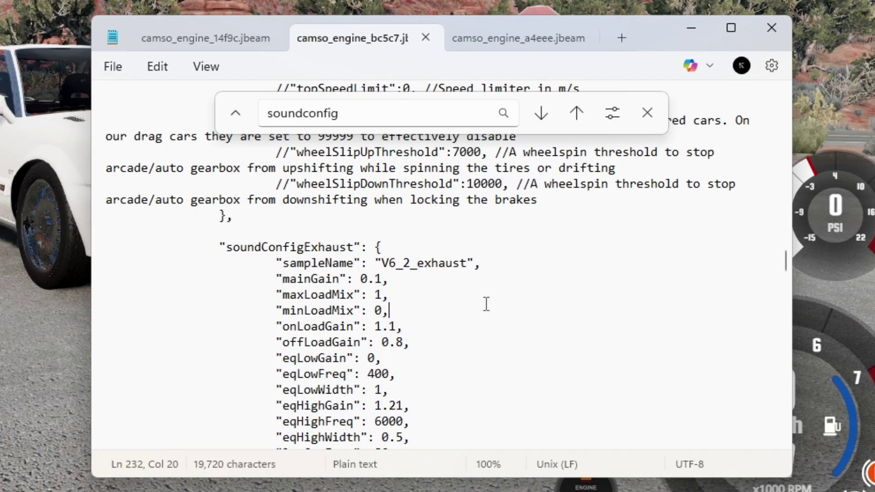
In Notepad, examine the onLoadGain, offLoadGain and sampleName entries of the soundConfigExhaust block.
{"action": "left_click_drag", "start_coordinate": [374, 326], "coordinate": [397, 327]}
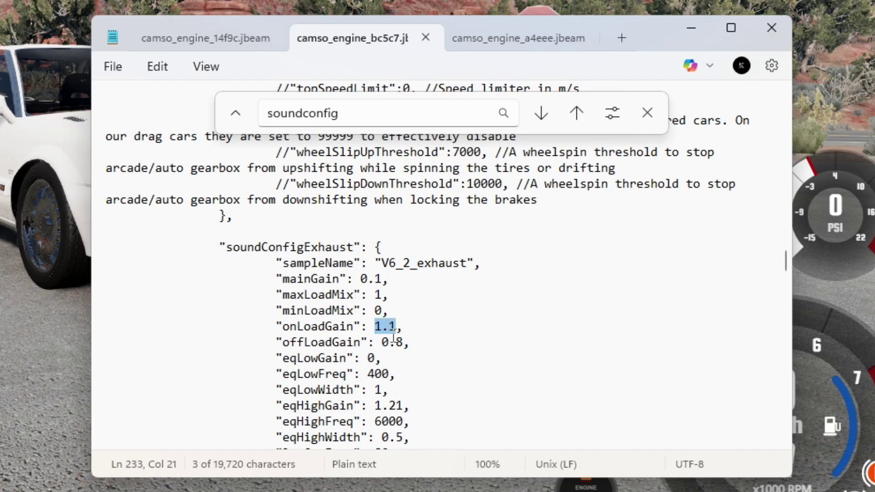
{"action": "left_click_drag", "start_coordinate": [404, 342], "coordinate": [382, 342]}
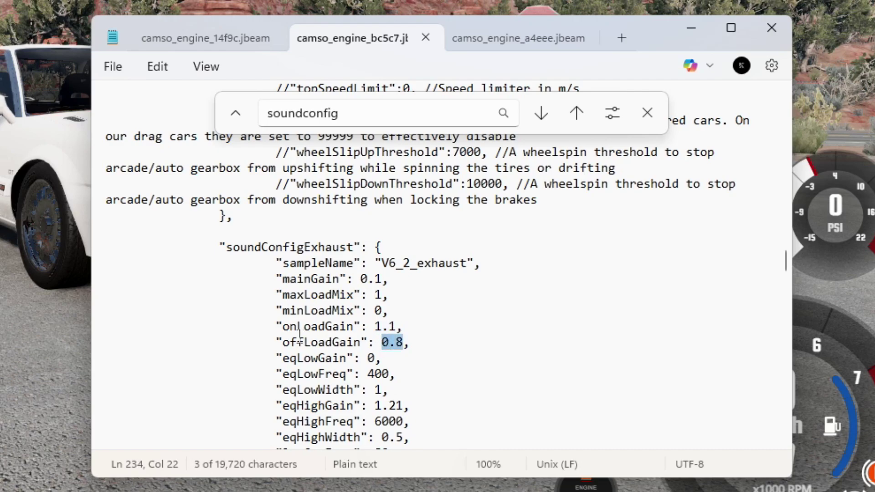
{"action": "left_click_drag", "start_coordinate": [289, 326], "coordinate": [340, 326]}
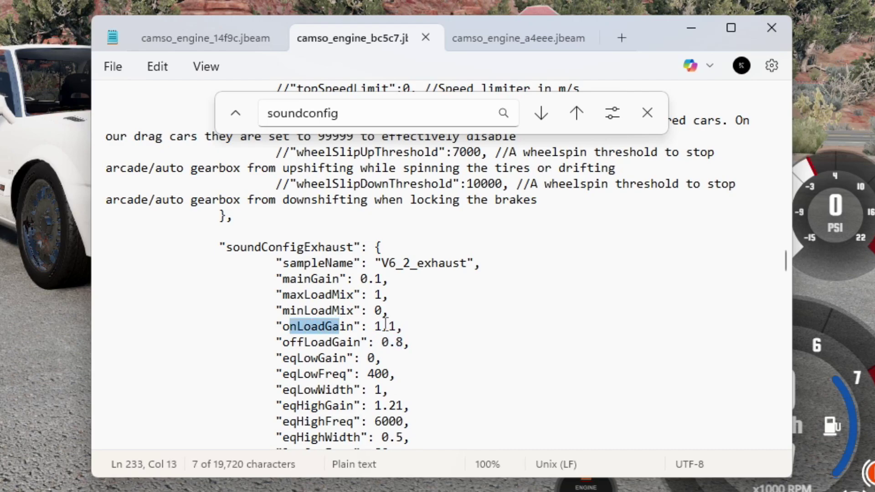
{"action": "left_click", "coordinate": [418, 325]}
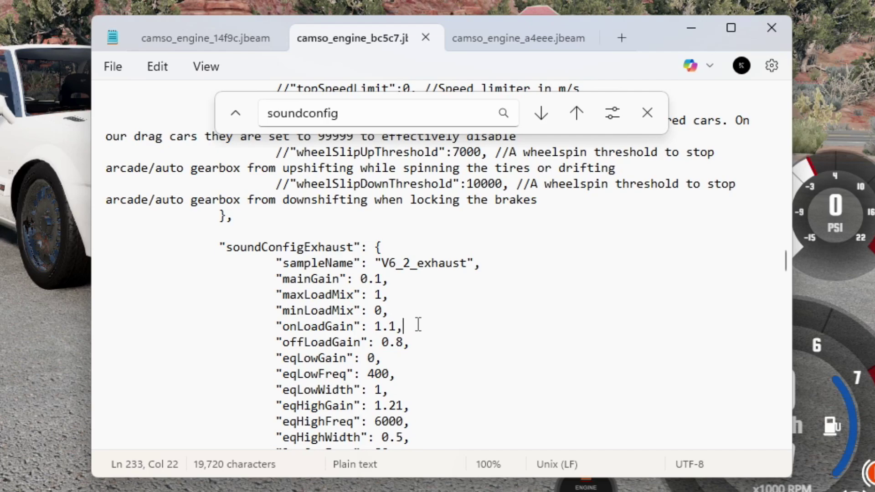
{"action": "left_click_drag", "start_coordinate": [290, 342], "coordinate": [349, 343]}
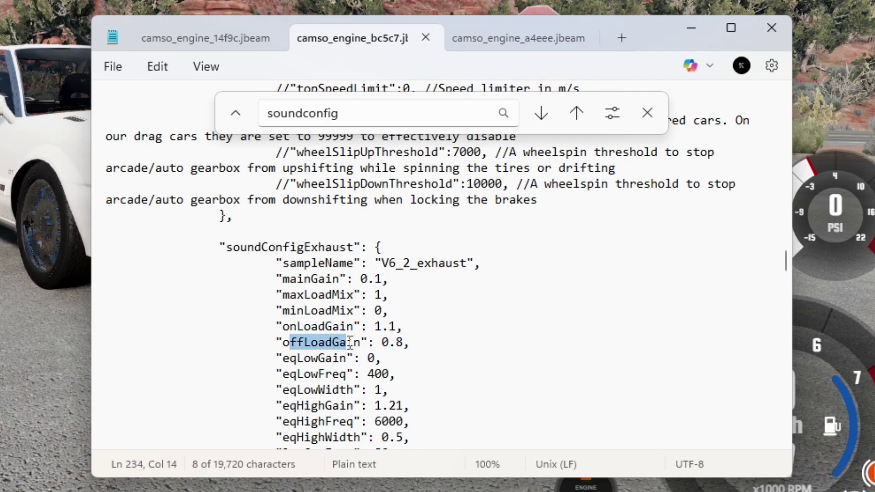
{"action": "key", "text": "Up"}
{"action": "left_click", "coordinate": [420, 341]}
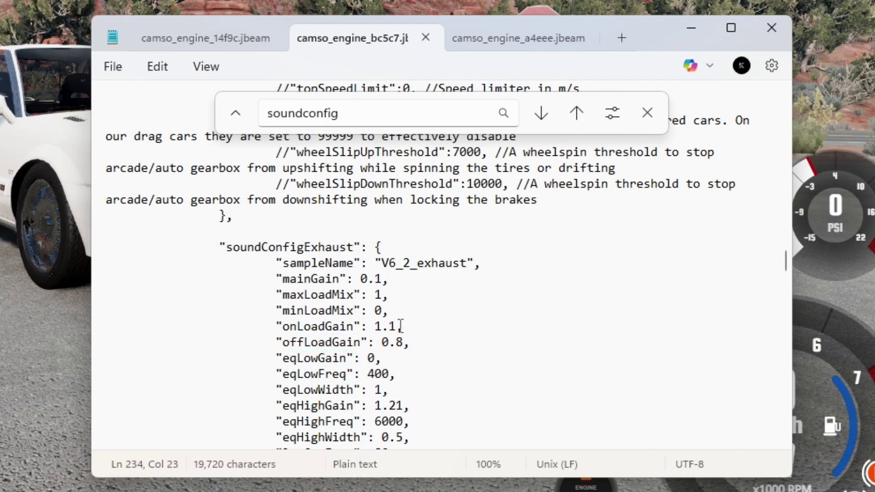
{"action": "left_click", "coordinate": [401, 326]}
{"action": "left_click", "coordinate": [412, 343]}
{"action": "left_click_drag", "start_coordinate": [382, 265], "coordinate": [469, 267]}
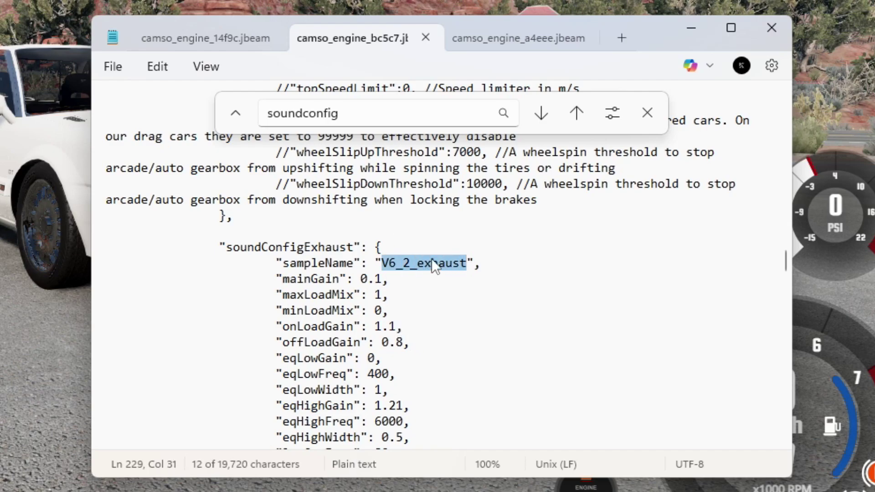
{"action": "left_click", "coordinate": [407, 286]}
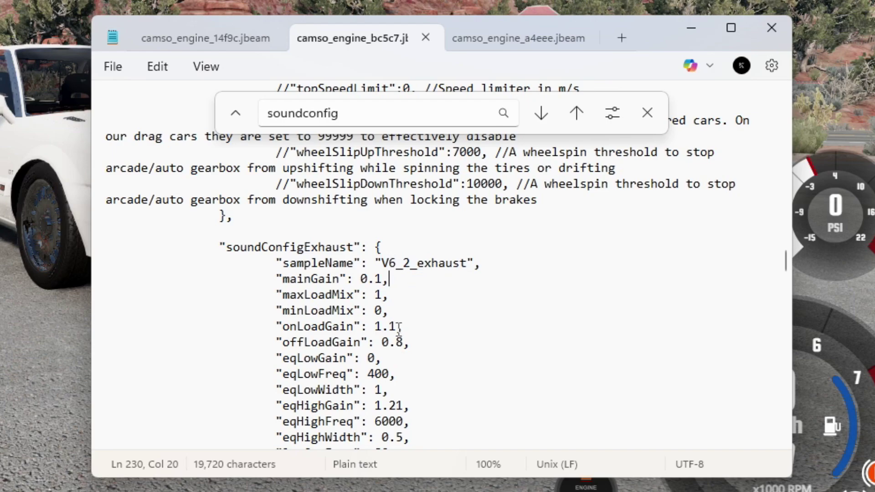
Set onLoadGain to 0.8 and offLoadGain to 0.6 in the soundConfigExhaust block and save the file.
{"action": "left_click_drag", "start_coordinate": [398, 326], "coordinate": [375, 327]}
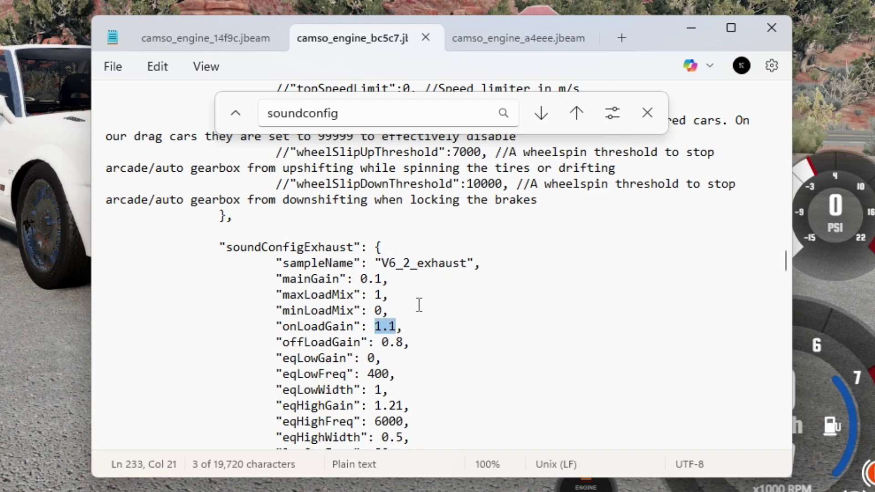
{"action": "type", "text": "0.8"}
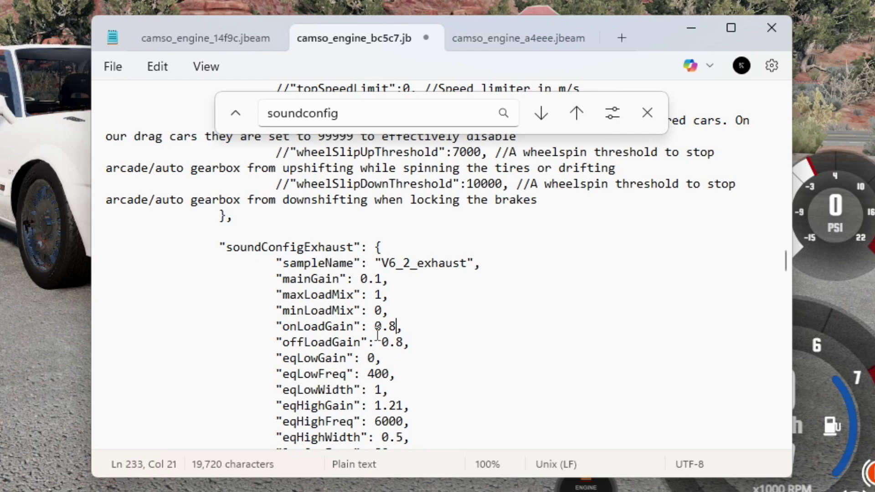
{"action": "left_click_drag", "start_coordinate": [396, 342], "coordinate": [404, 342]}
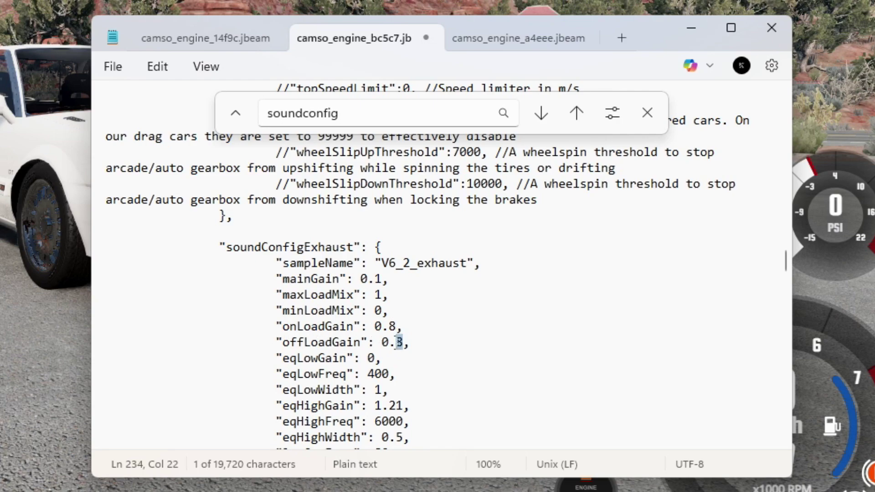
{"action": "type", "text": "6"}
{"action": "left_click", "coordinate": [446, 352]}
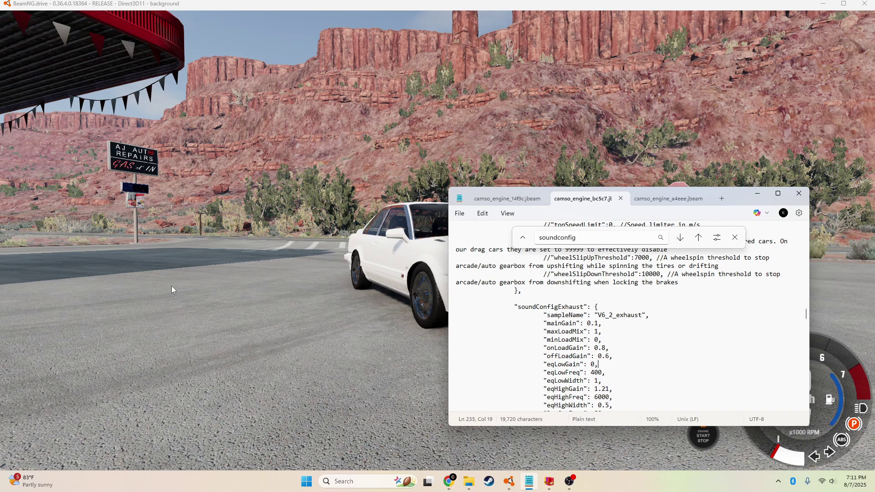
Switch to BeamNG.drive, reload the car and rev its engine to test the edited exhaust sound.
{"action": "left_click", "coordinate": [171, 286]}
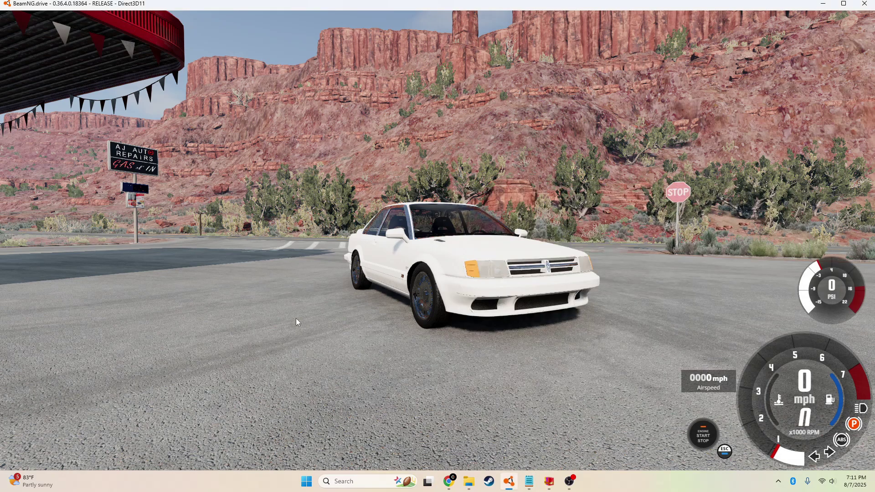
{"action": "key", "text": "ctrl"}
{"action": "key", "text": "ctrl+r"}
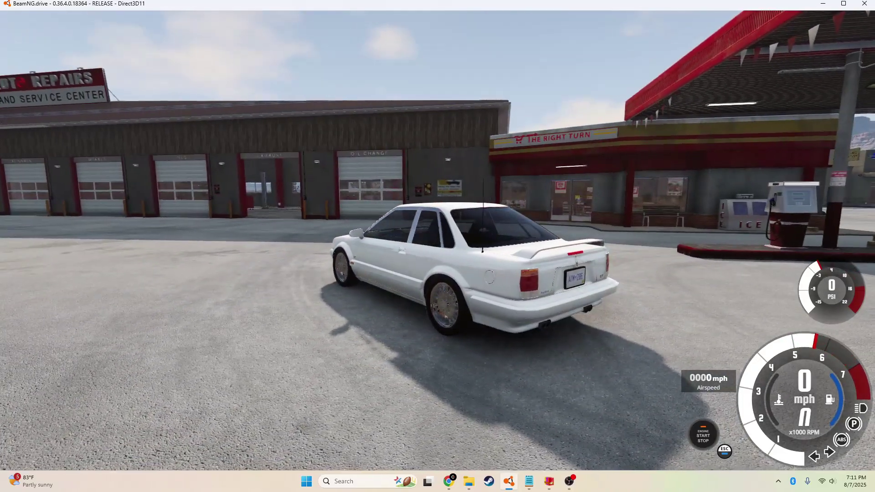
{"action": "key", "text": "alt+Tab"}
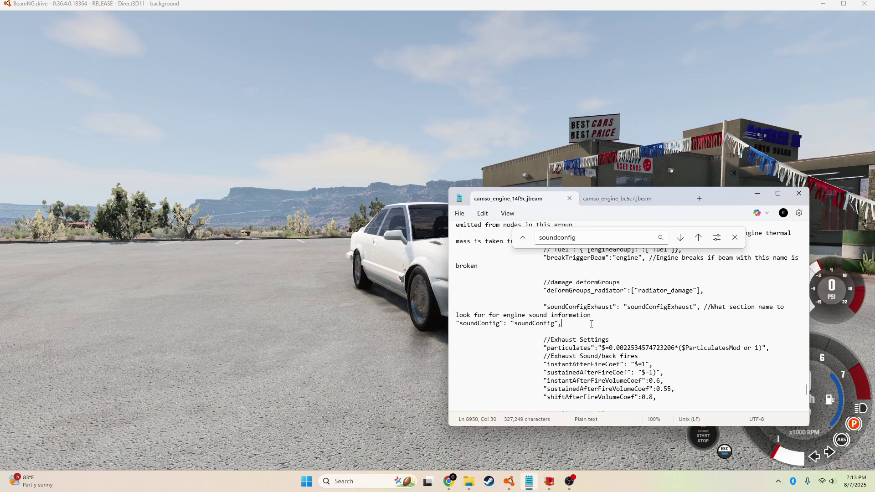
{"action": "left_click", "coordinate": [344, 269]}
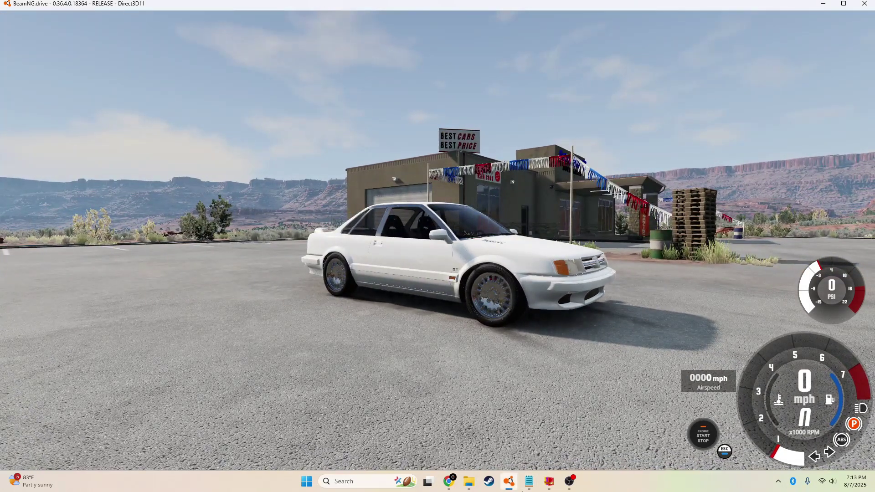
Switch to Notepad and examine the soundConfigExhaust and soundConfig reference lines in camso_engine_14f9c.jbeam.
{"action": "left_click", "coordinate": [530, 483]}
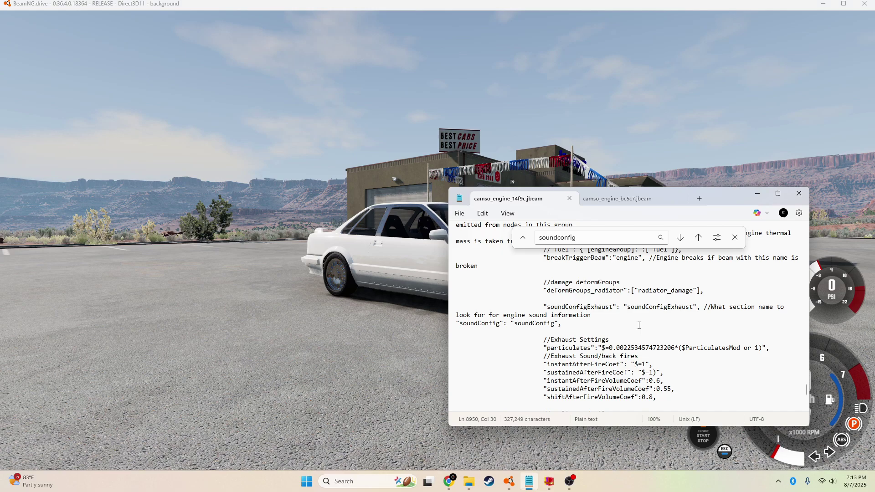
{"action": "scroll", "coordinate": [593, 297], "scroll_direction": "up", "scroll_amount": 3}
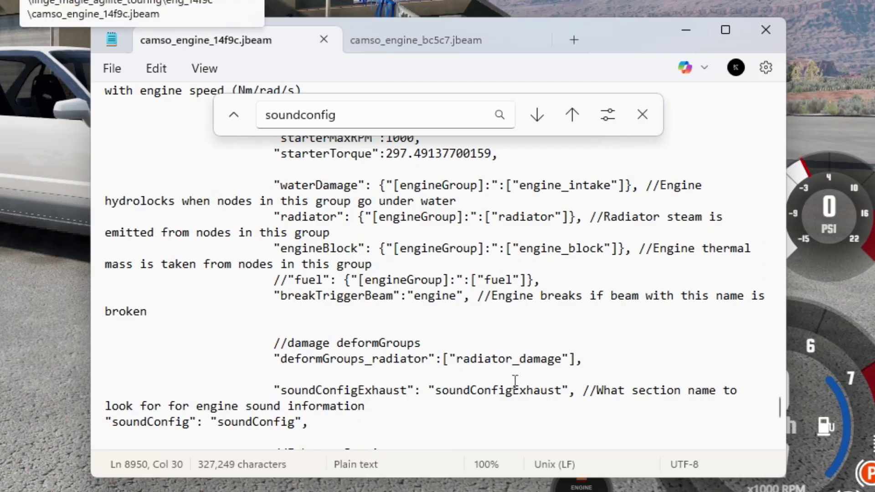
{"action": "scroll", "coordinate": [514, 353], "scroll_direction": "down", "scroll_amount": 2}
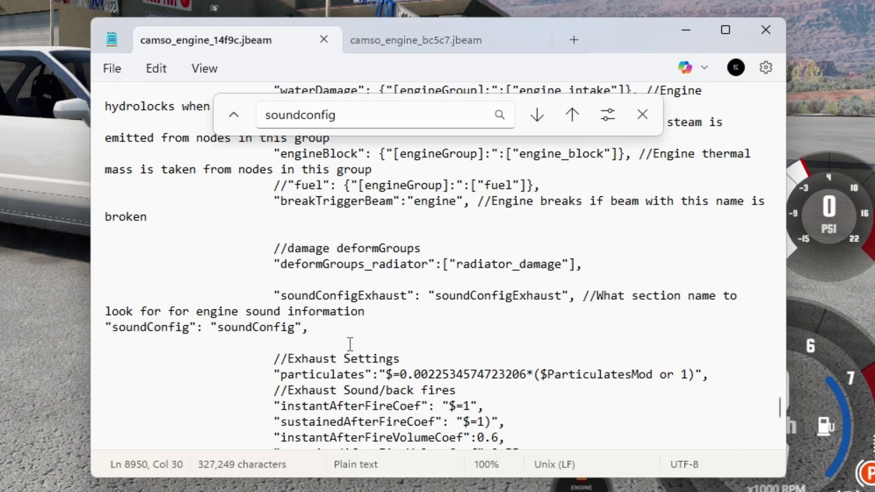
{"action": "left_click_drag", "start_coordinate": [279, 296], "coordinate": [385, 314]}
{"action": "left_click", "coordinate": [391, 314]}
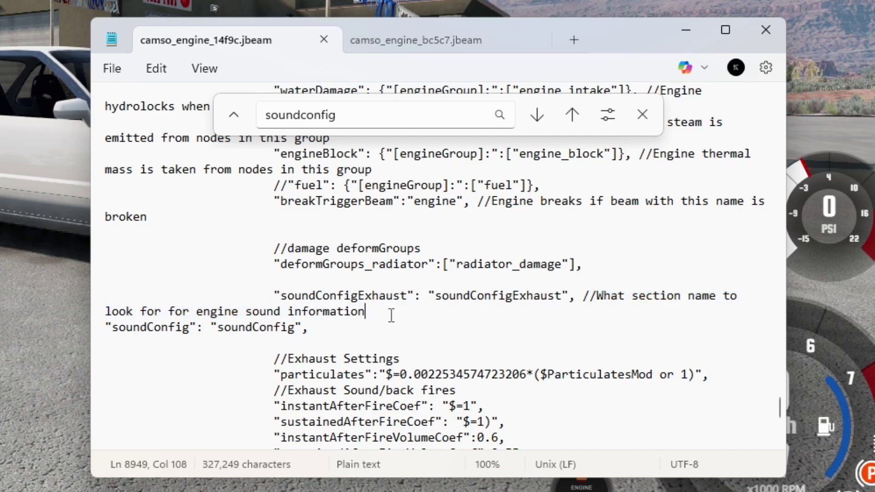
{"action": "left_click", "coordinate": [355, 328]}
{"action": "scroll", "coordinate": [355, 328], "scroll_direction": "down", "scroll_amount": 1}
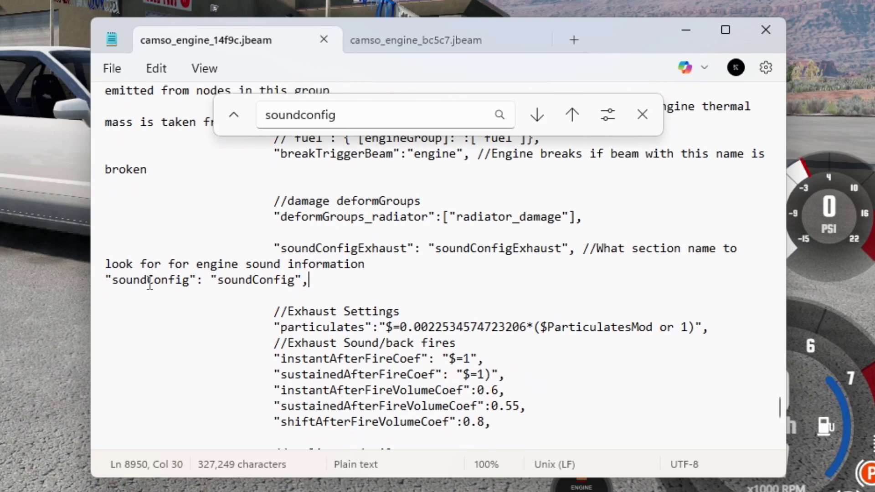
{"action": "left_click", "coordinate": [109, 280]}
{"action": "left_click_drag", "start_coordinate": [109, 280], "coordinate": [306, 283]}
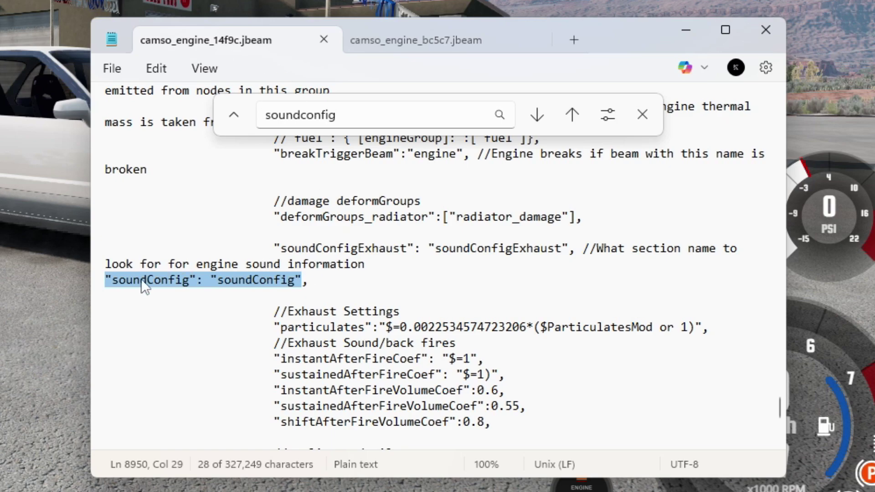
{"action": "left_click", "coordinate": [111, 280]}
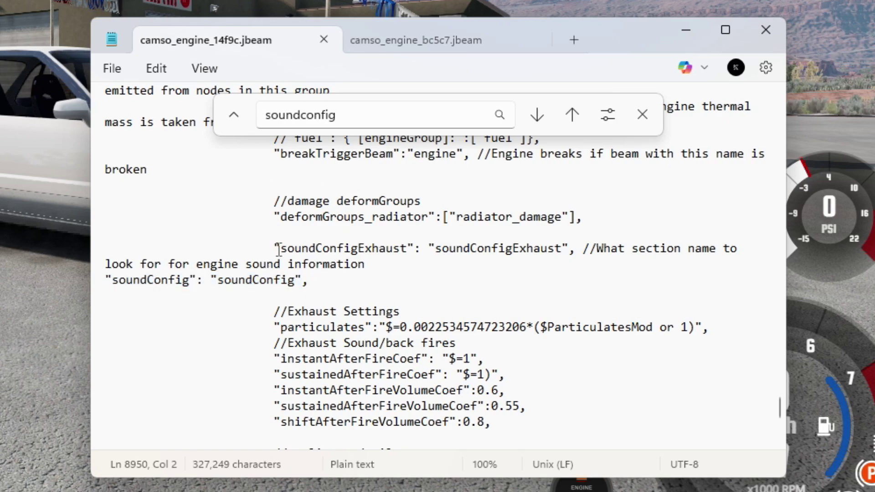
{"action": "left_click_drag", "start_coordinate": [274, 249], "coordinate": [565, 249]}
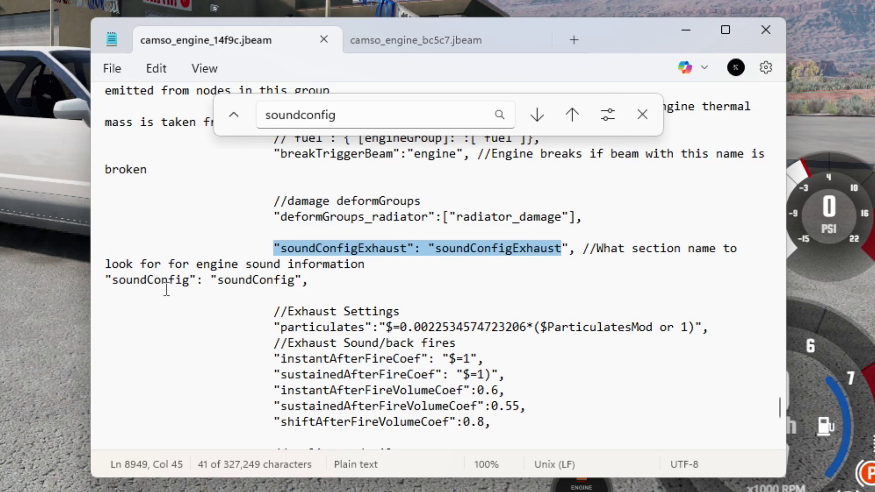
{"action": "left_click", "coordinate": [403, 250]}
Copy the "soundConfig": "soundConfig", line from camso_engine_14f9c.jbeam into camso_engine_bc5c7.jbeam, on a new line below the soundConfigExhaust reference.
{"action": "left_click_drag", "start_coordinate": [336, 286], "coordinate": [91, 276]}
{"action": "key", "text": "ctrl+c"}
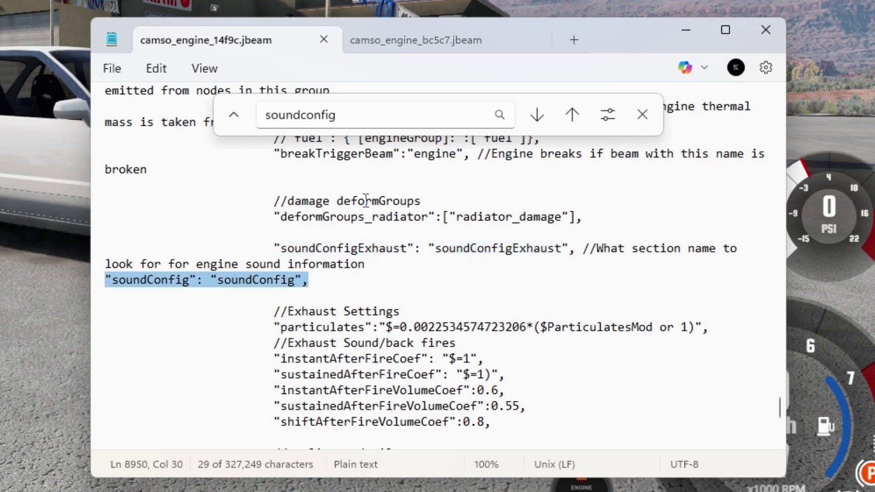
{"action": "left_click", "coordinate": [407, 41]}
{"action": "scroll", "coordinate": [537, 192], "scroll_direction": "up", "scroll_amount": 5}
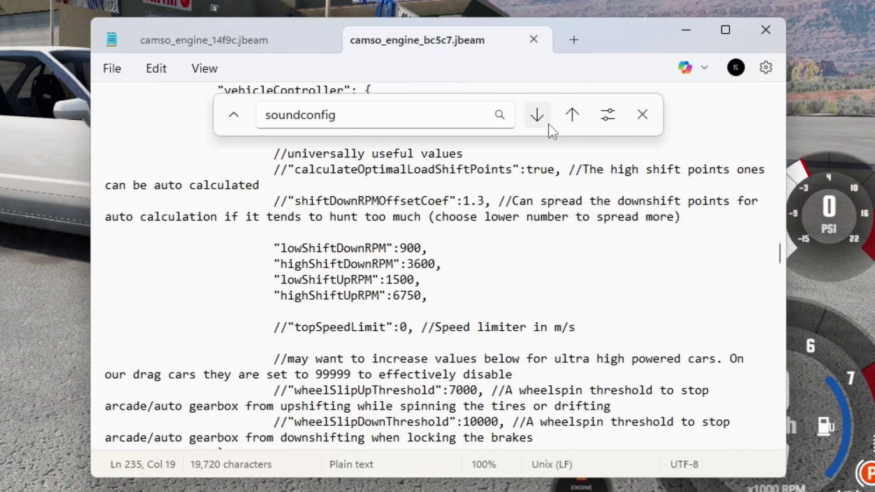
{"action": "left_click", "coordinate": [572, 115]}
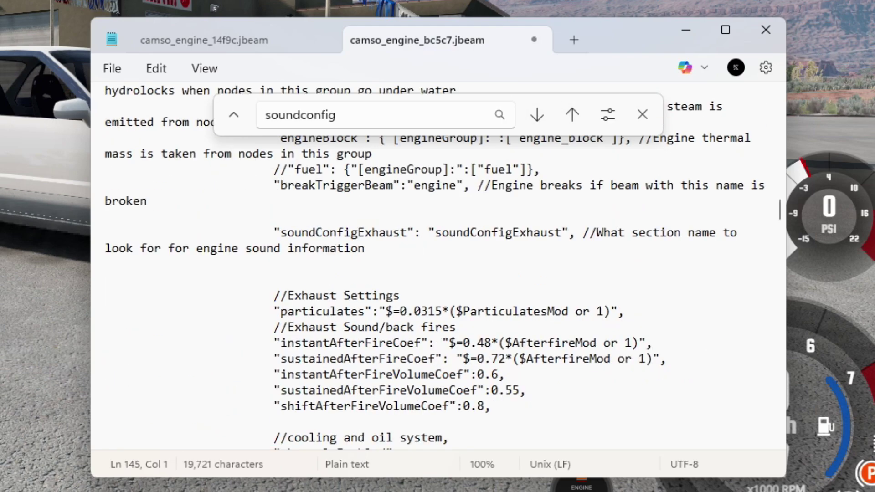
{"action": "key", "text": "ctrl+v"}
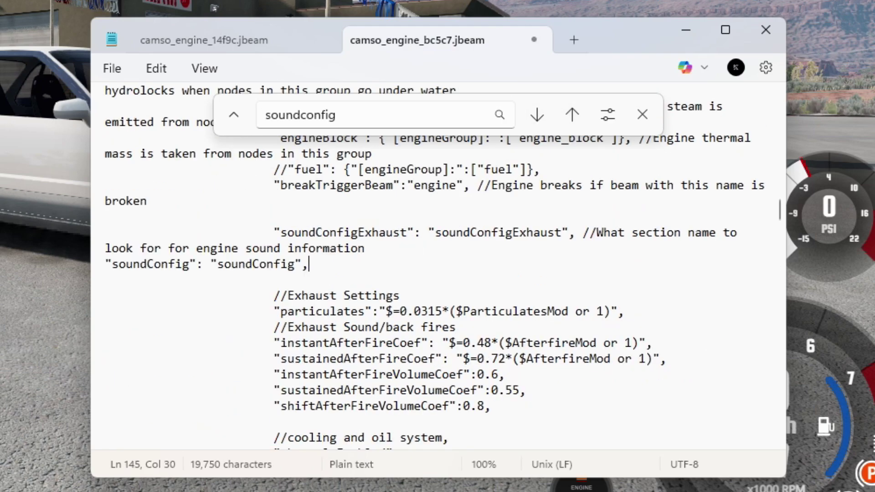
Find the soundConfigExhaust block in camso_engine_bc5c7.jbeam and insert two blank lines directly above it.
{"action": "scroll", "coordinate": [457, 274], "scroll_direction": "down", "scroll_amount": 7}
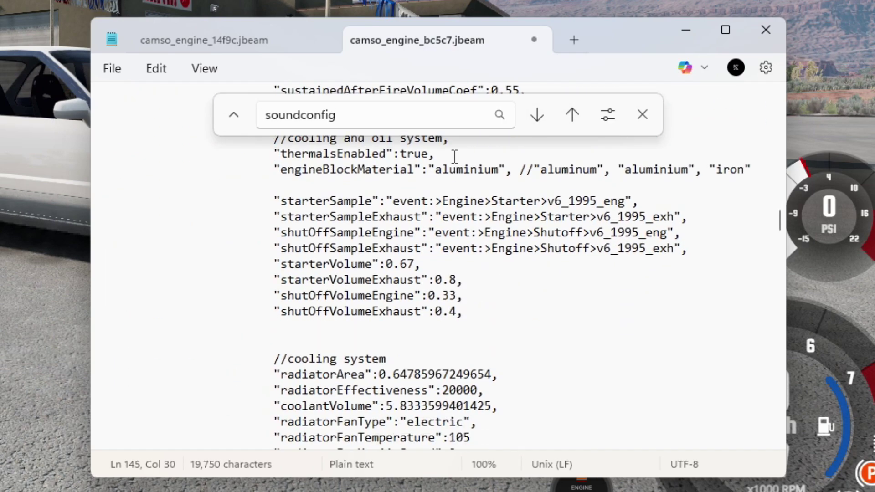
{"action": "left_click", "coordinate": [538, 114]}
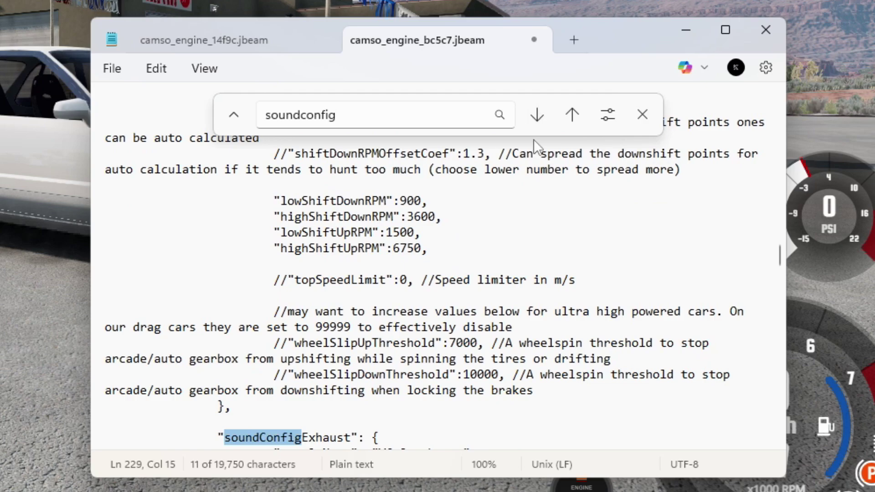
{"action": "scroll", "coordinate": [541, 223], "scroll_direction": "down", "scroll_amount": 4}
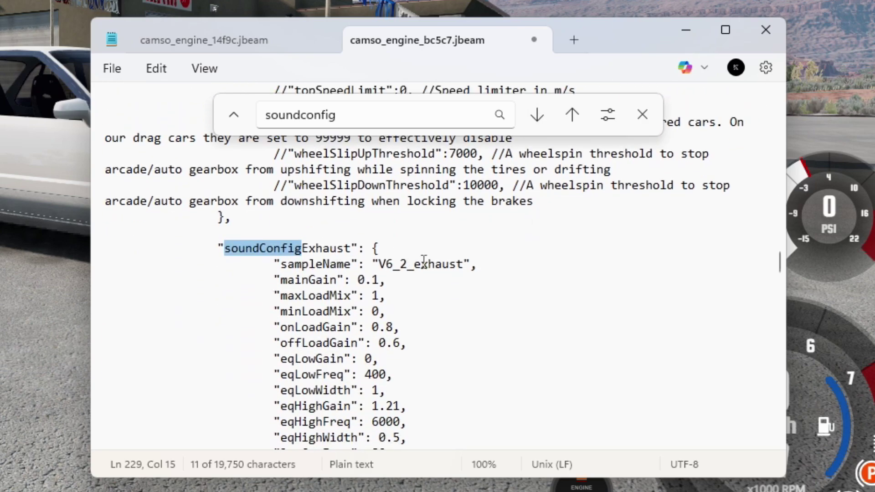
{"action": "left_click_drag", "start_coordinate": [379, 264], "coordinate": [465, 266]}
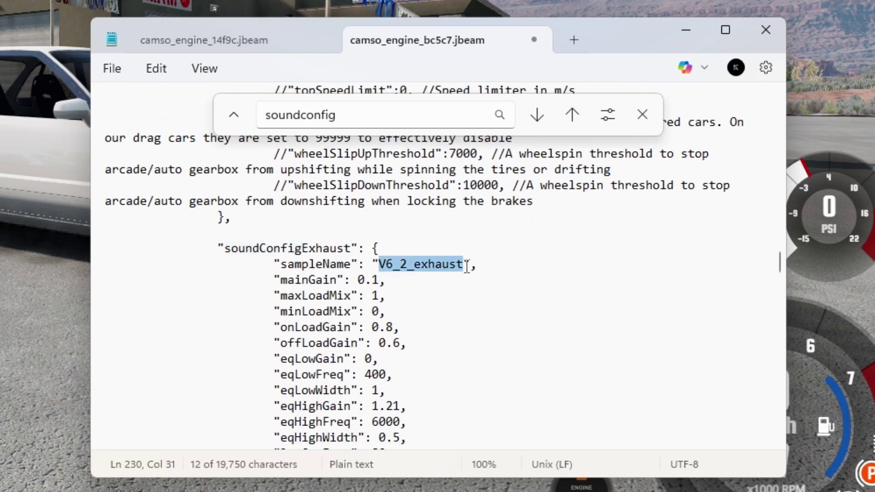
{"action": "left_click", "coordinate": [326, 223]}
{"action": "key", "text": "Return"}
{"action": "key", "text": "Return"}
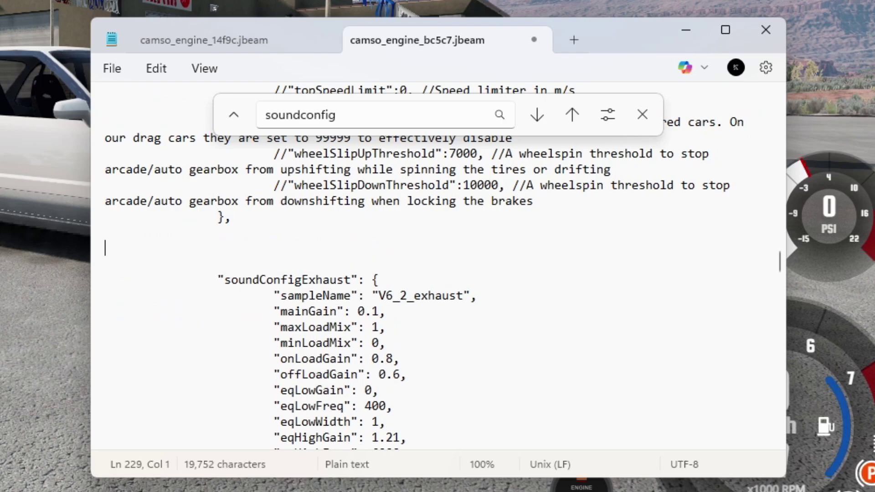
Copy the whole soundConfig block from camso_engine_14f9c.jbeam into camso_engine_bc5c7.jbeam, on the empty line above the soundConfigExhaust block.
{"action": "left_click", "coordinate": [225, 41]}
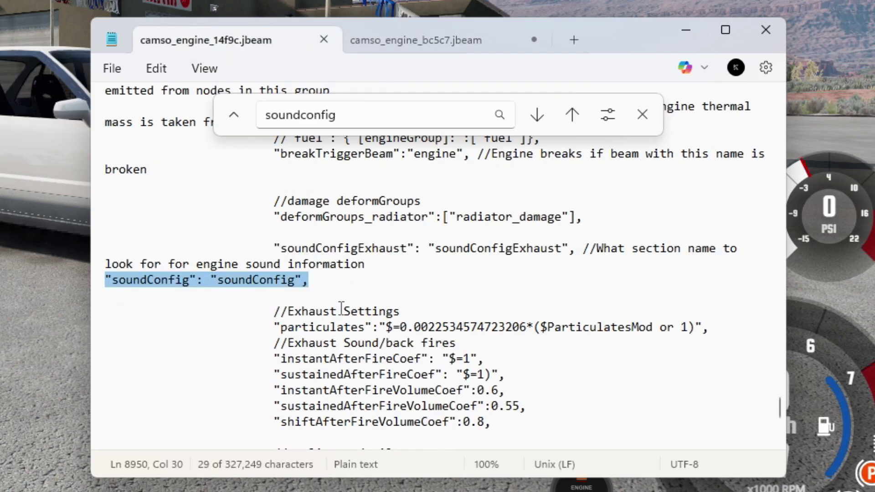
{"action": "scroll", "coordinate": [404, 233], "scroll_direction": "down", "scroll_amount": 1}
{"action": "left_click", "coordinate": [538, 115]}
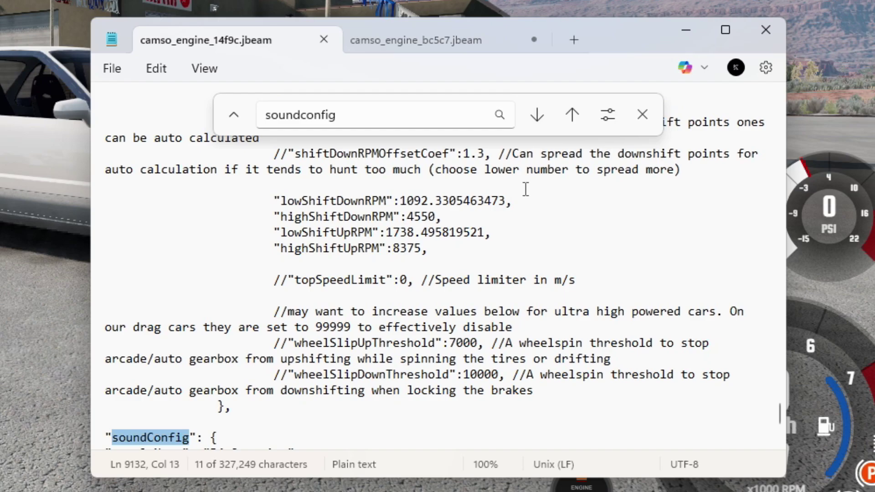
{"action": "scroll", "coordinate": [468, 279], "scroll_direction": "down", "scroll_amount": 6}
{"action": "scroll", "coordinate": [286, 365], "scroll_direction": "up", "scroll_amount": 1}
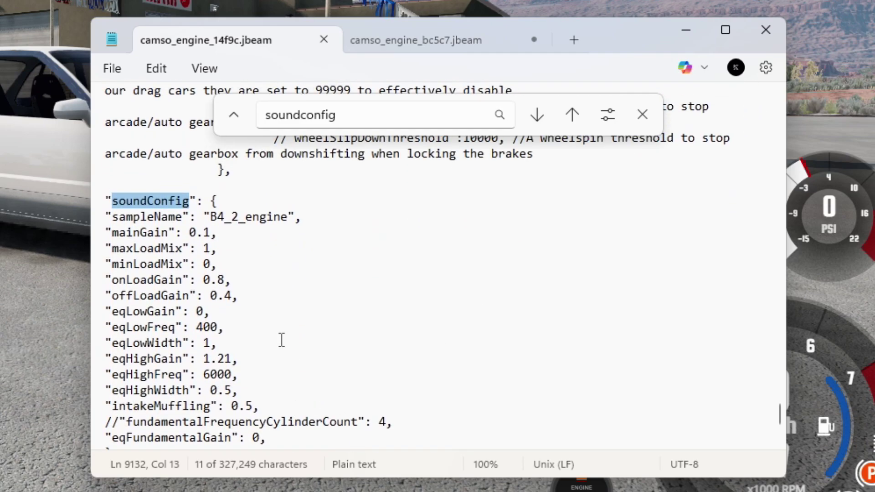
{"action": "scroll", "coordinate": [262, 324], "scroll_direction": "down", "scroll_amount": 1}
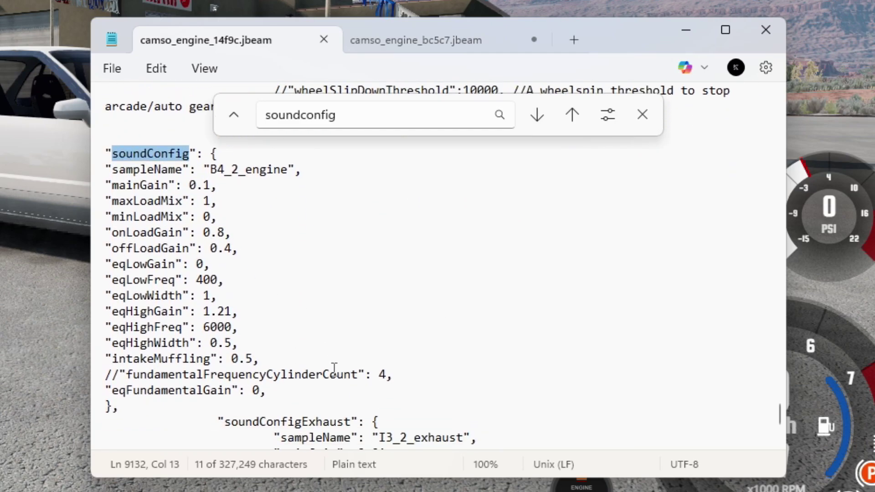
{"action": "left_click_drag", "start_coordinate": [160, 412], "coordinate": [91, 155]}
{"action": "key", "text": "ctrl+c"}
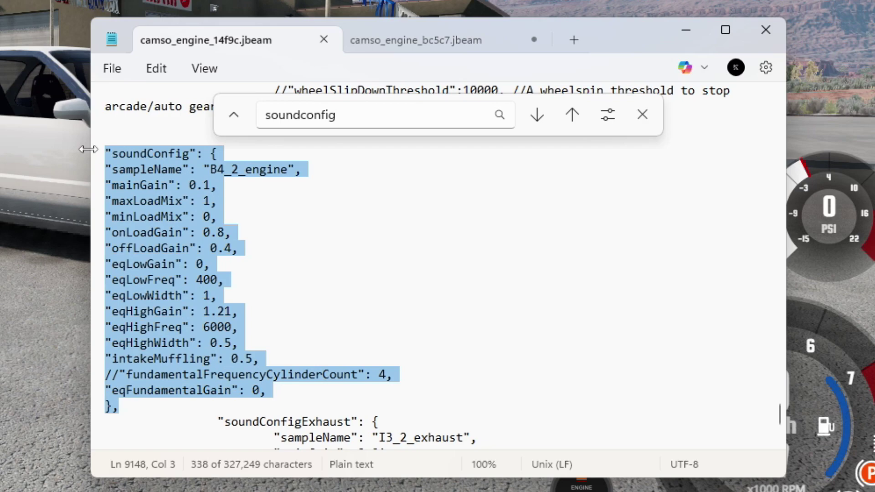
{"action": "left_click", "coordinate": [444, 39]}
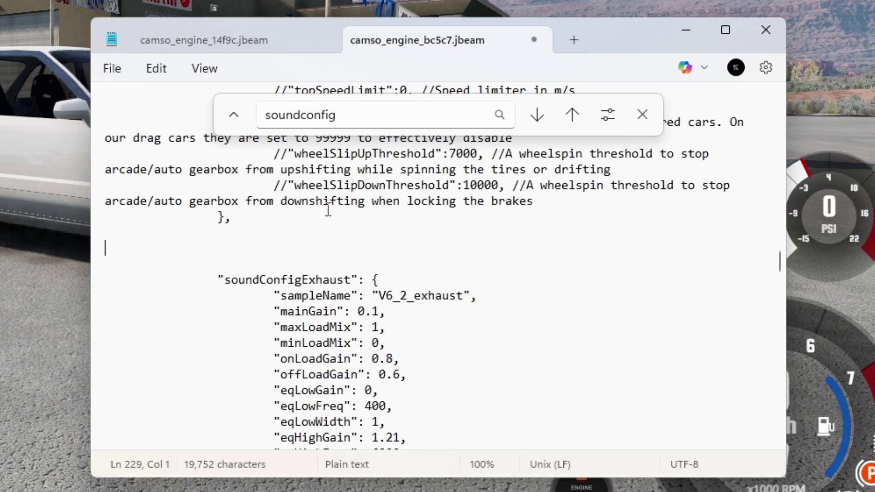
{"action": "key", "text": "ctrl+v"}
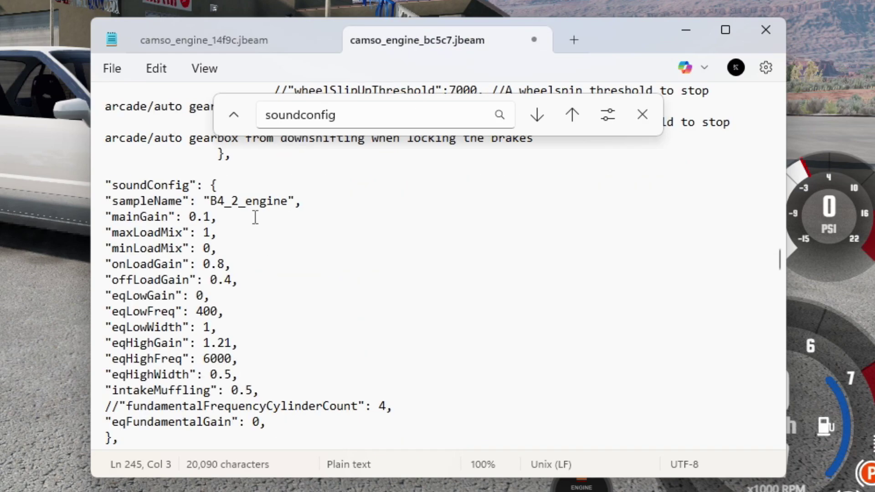
Clear the sampleName value in the pasted soundConfig block and check the sampleName used in the soundConfigExhaust block.
{"action": "scroll", "coordinate": [279, 227], "scroll_direction": "down", "scroll_amount": 1}
{"action": "scroll", "coordinate": [183, 274], "scroll_direction": "up", "scroll_amount": 1}
{"action": "scroll", "coordinate": [405, 379], "scroll_direction": "down", "scroll_amount": 3}
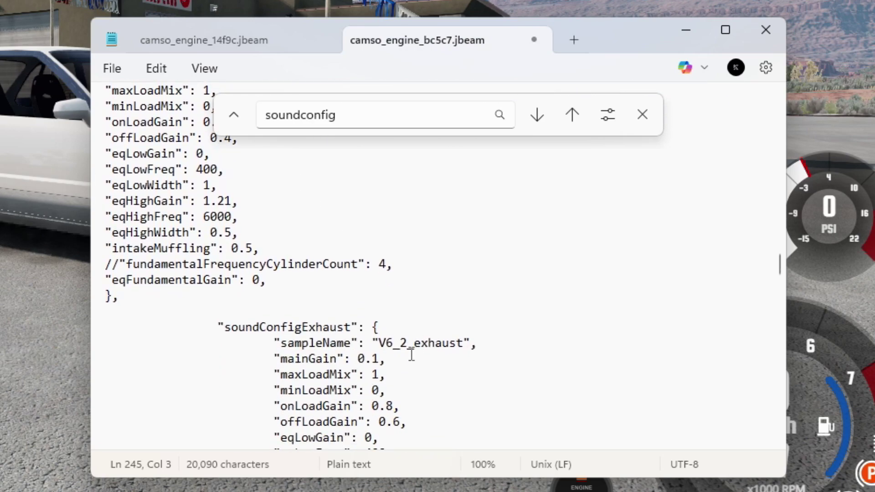
{"action": "scroll", "coordinate": [403, 348], "scroll_direction": "up", "scroll_amount": 3}
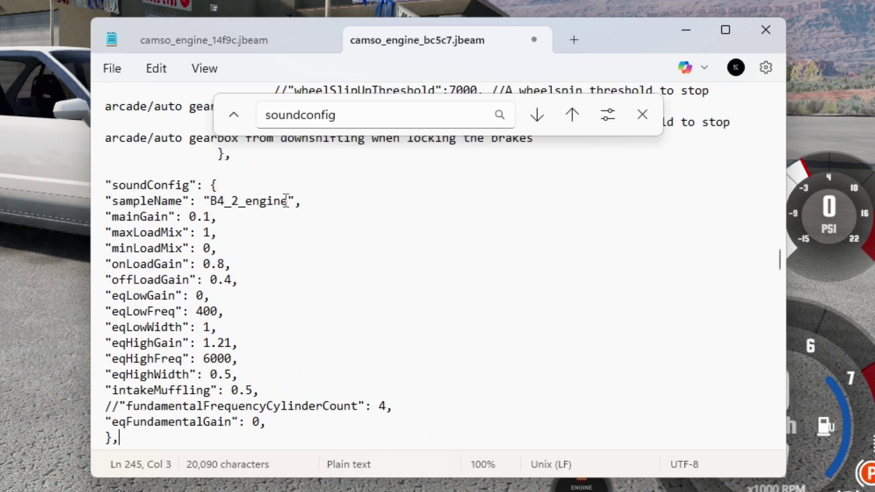
{"action": "left_click_drag", "start_coordinate": [288, 201], "coordinate": [210, 201]}
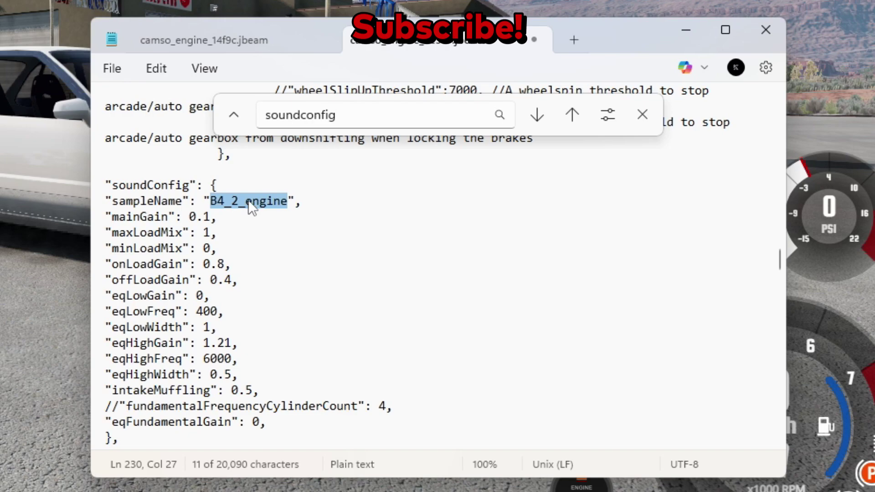
{"action": "key", "text": "BackSpace"}
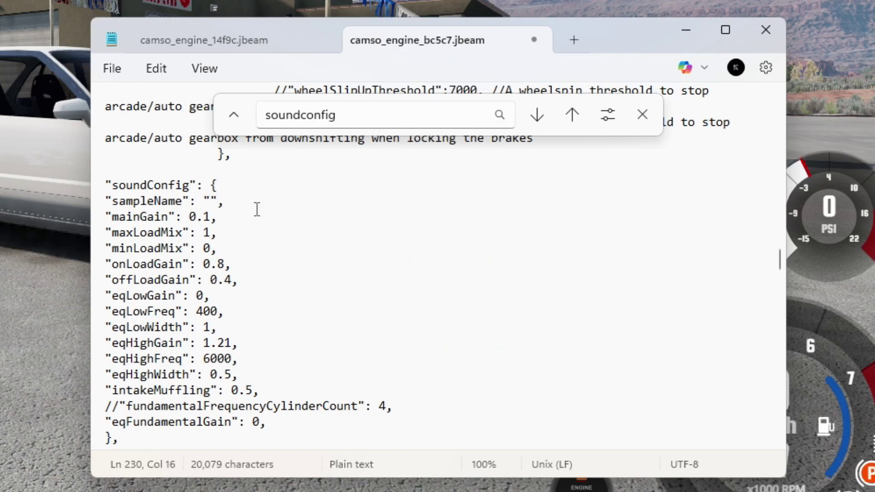
{"action": "scroll", "coordinate": [257, 209], "scroll_direction": "down", "scroll_amount": 2}
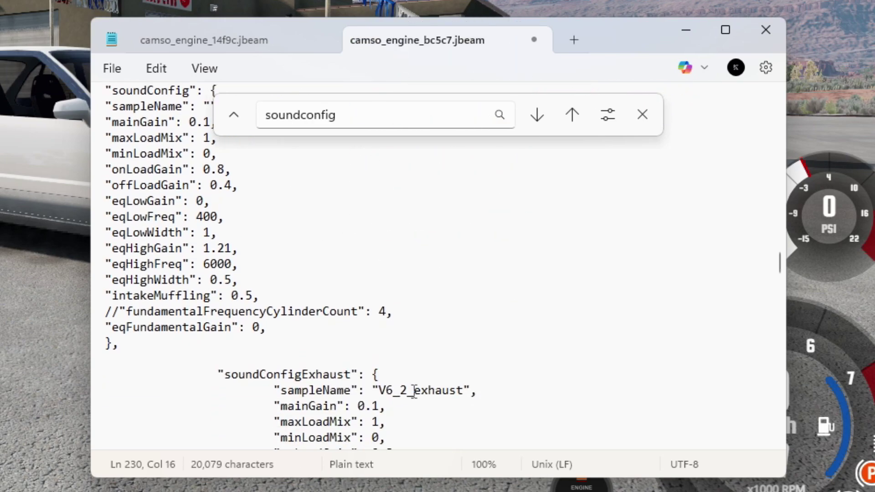
{"action": "left_click_drag", "start_coordinate": [378, 395], "coordinate": [464, 393]}
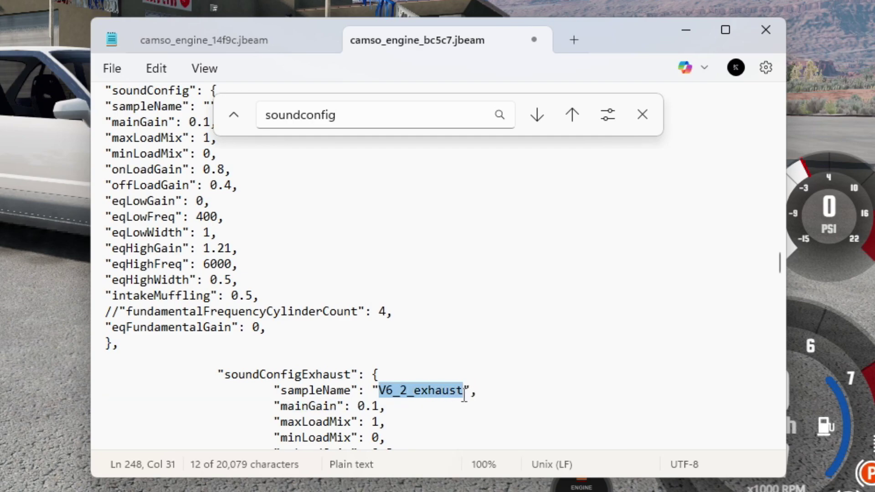
{"action": "left_click", "coordinate": [435, 396]}
{"action": "scroll", "coordinate": [233, 205], "scroll_direction": "up", "scroll_amount": 1}
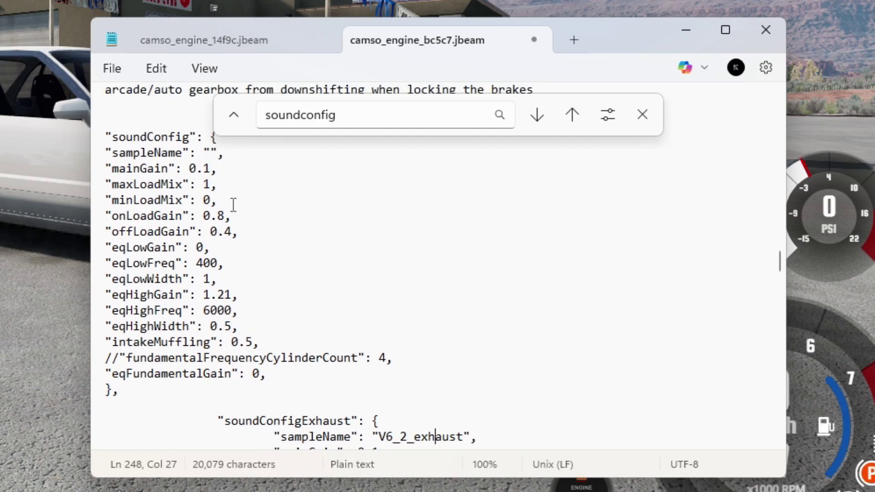
{"action": "left_click", "coordinate": [213, 152]}
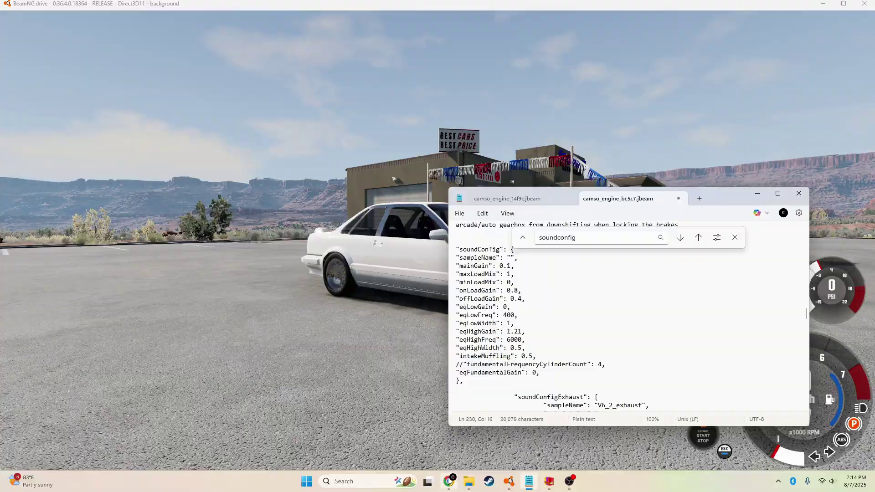
Switch to Chrome and copy the V6_2_engine code from the Engine Code List spreadsheet.
{"action": "left_click", "coordinate": [449, 481]}
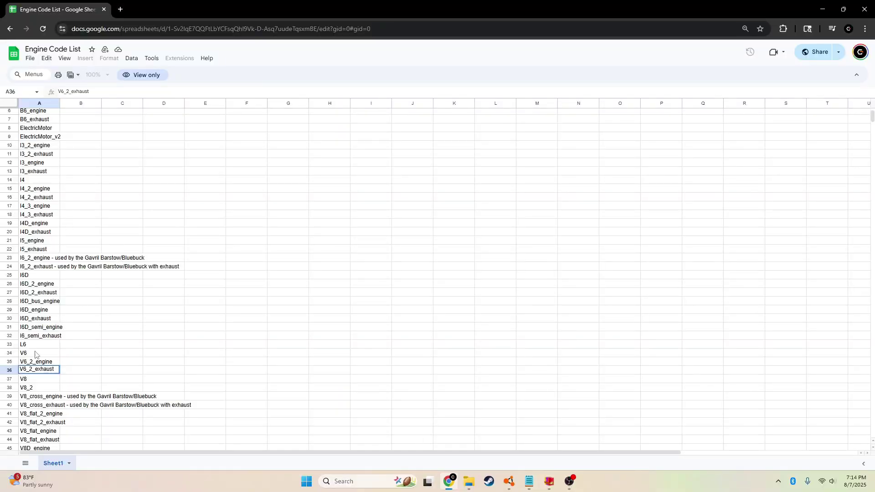
{"action": "left_click", "coordinate": [31, 354]}
{"action": "double_click", "coordinate": [42, 362]}
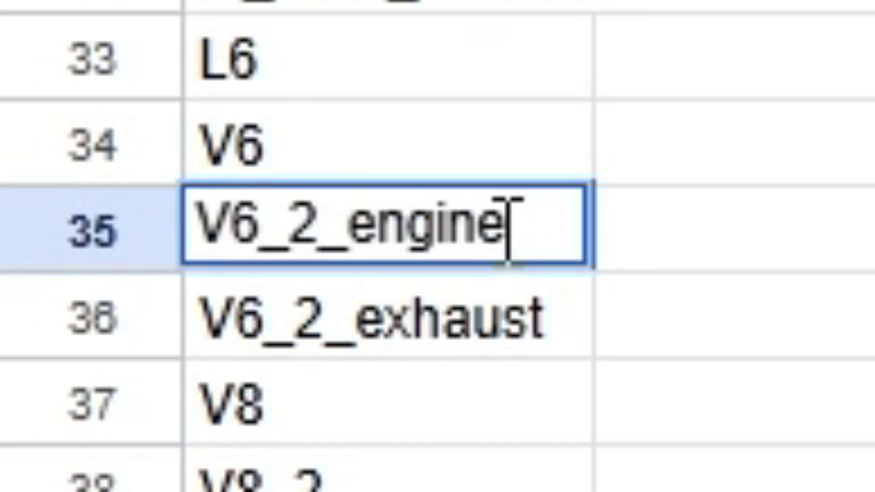
{"action": "left_click_drag", "start_coordinate": [52, 361], "coordinate": [1, 361]}
{"action": "key", "text": "ctrl+c"}
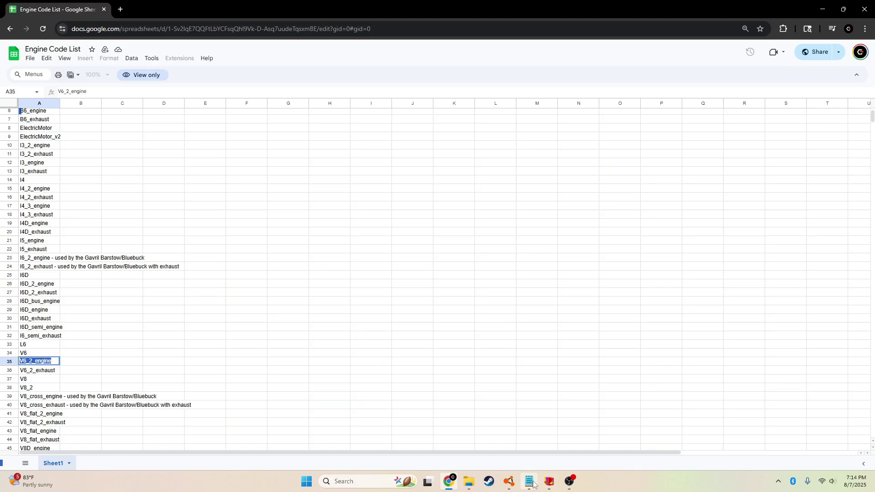
Switch to Notepad and paste V6_2_engine as the soundConfig block's sampleName, removing the extra line breaks and spaces inside the quotes.
{"action": "left_click", "coordinate": [530, 482]}
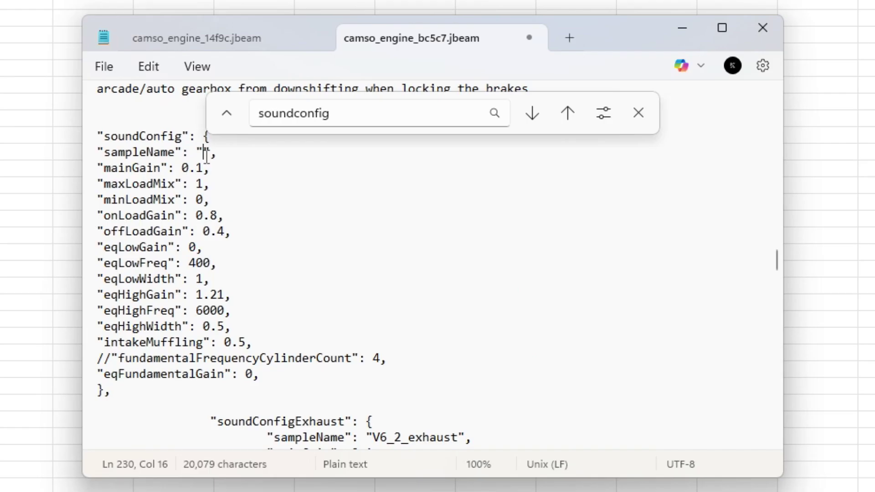
{"action": "key", "text": "ctrl+v"}
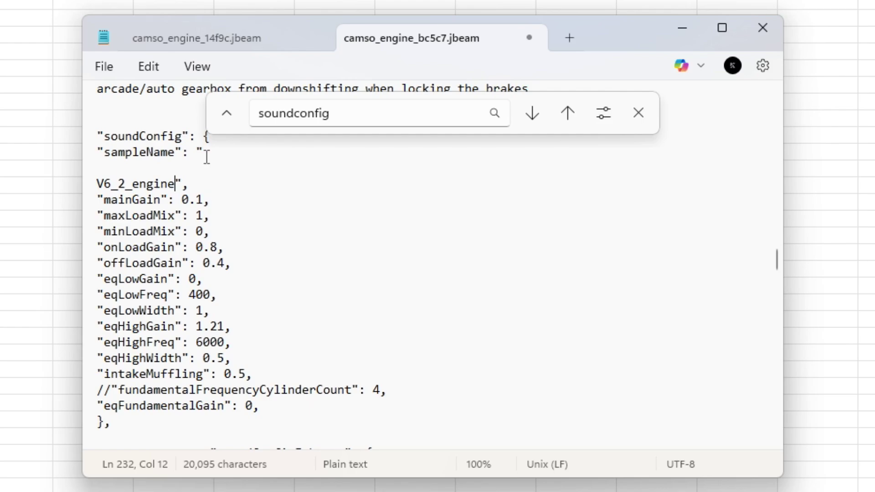
{"action": "left_click", "coordinate": [97, 184]}
{"action": "key", "text": "BackSpace"}
{"action": "key", "text": "BackSpace"}
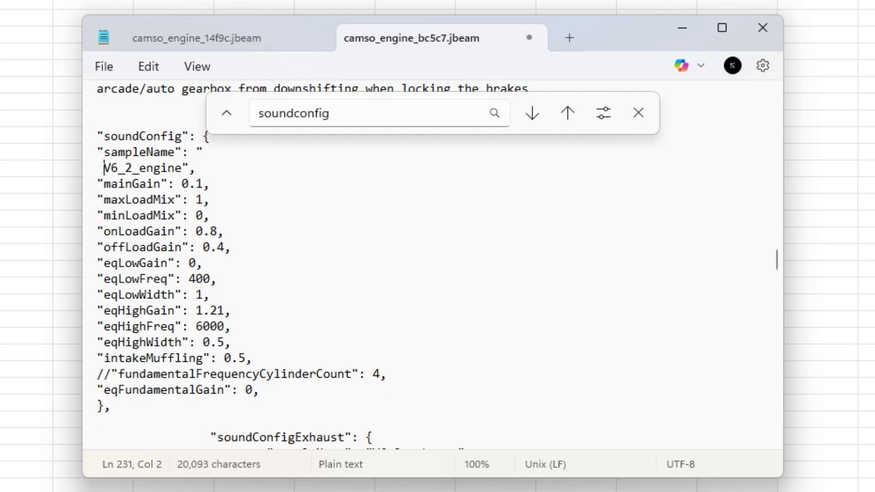
{"action": "key", "text": "BackSpace"}
{"action": "key", "text": "BackSpace"}
{"action": "key", "text": "BackSpace"}
{"action": "left_click", "coordinate": [218, 182]}
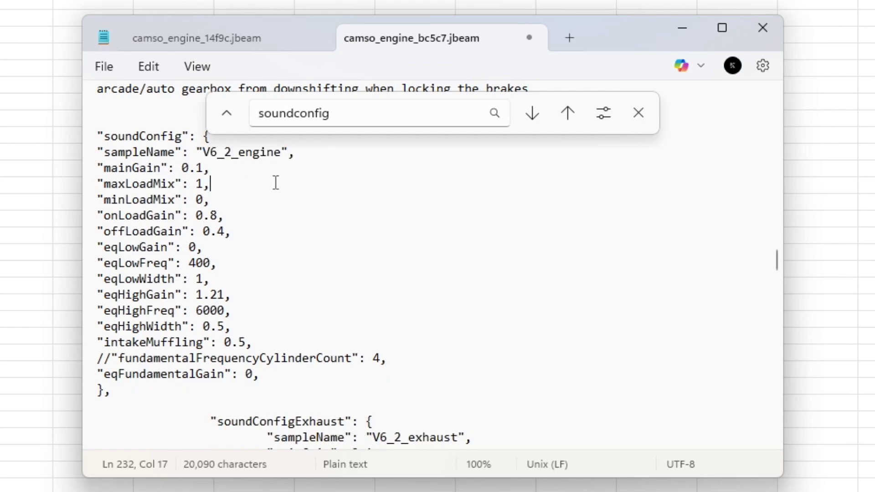
Save camso_engine_bc5c7.jbeam, switch to BeamNG.drive and reload the car to test the engine sound.
{"action": "scroll", "coordinate": [275, 183], "scroll_direction": "up", "scroll_amount": 2}
{"action": "left_click", "coordinate": [347, 354]}
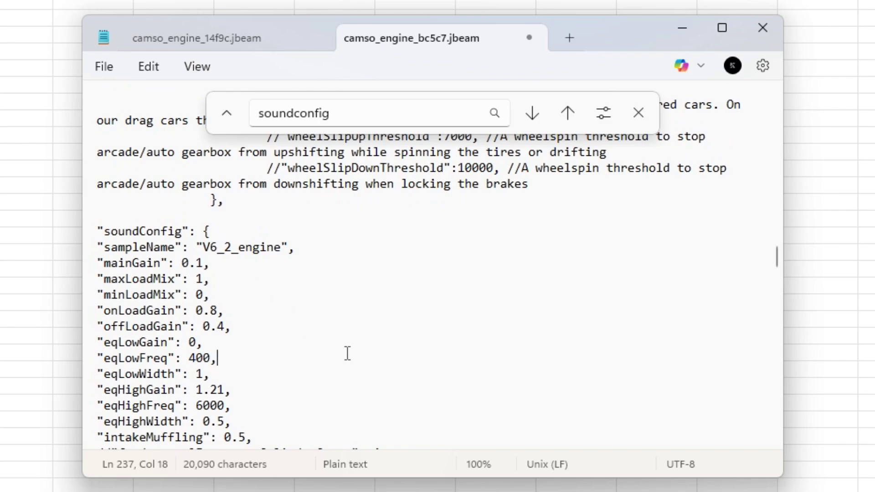
{"action": "key", "text": "ctrl+s"}
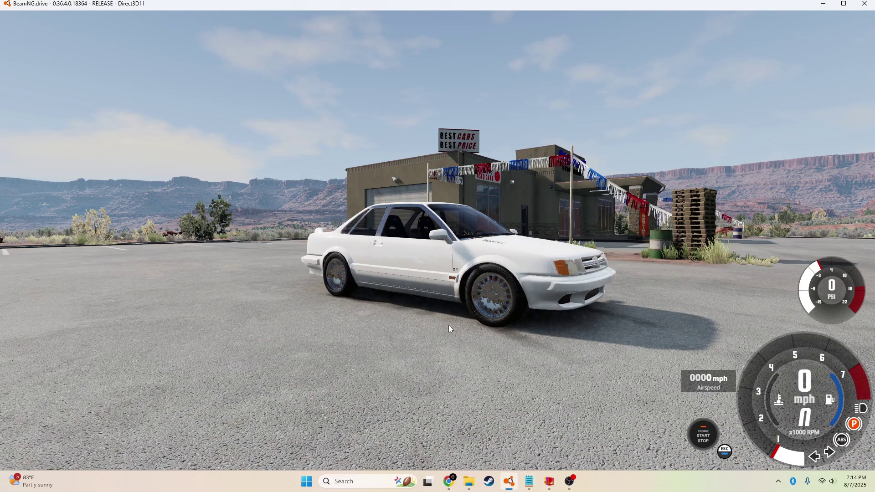
{"action": "key", "text": "ctrl"}
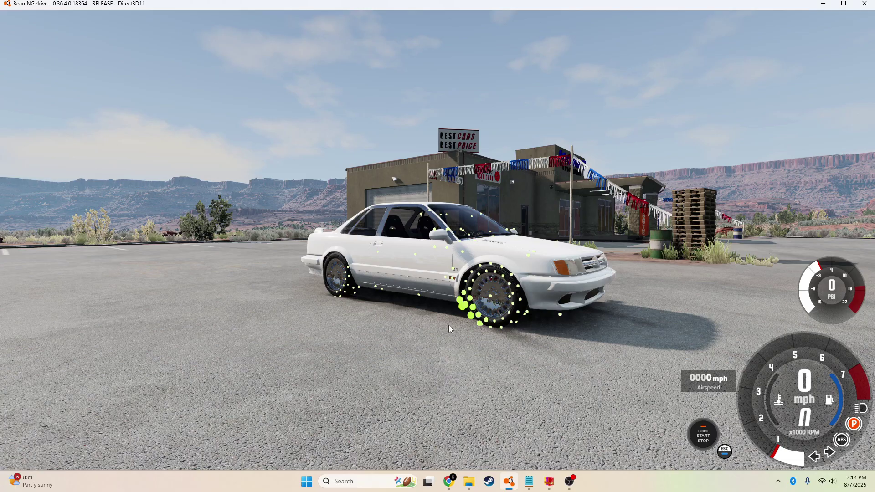
{"action": "key", "text": "ctrl+r"}
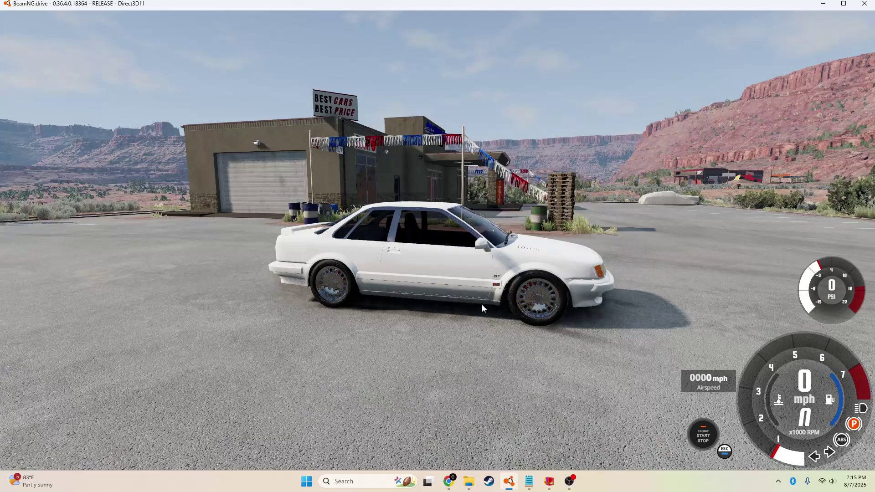
In Notepad, set the soundConfig block's onLoadGain to 0.4 and offLoadGain to 0.2, and return to BeamNG.drive.
{"action": "left_click", "coordinate": [530, 481]}
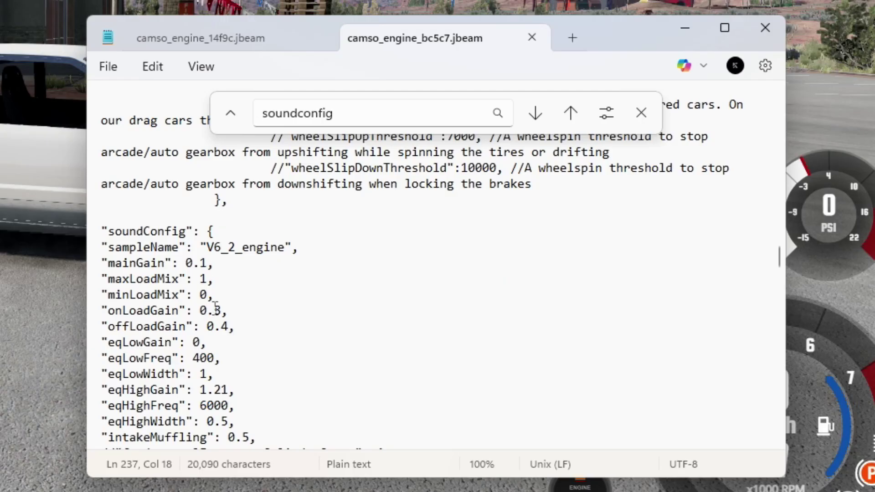
{"action": "key", "text": "BackSpace"}
{"action": "type", "text": "8"}
{"action": "scroll", "coordinate": [225, 315], "scroll_direction": "down", "scroll_amount": 2}
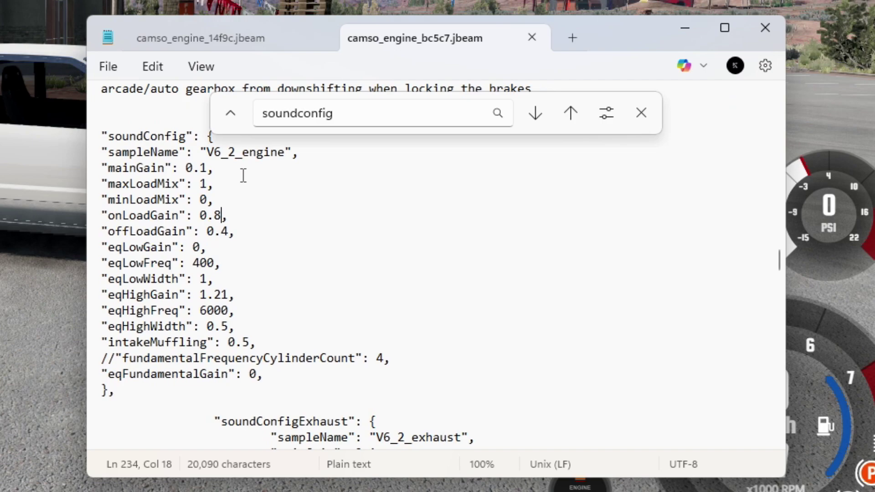
{"action": "key", "text": "BackSpace"}
{"action": "type", "text": "4"}
{"action": "double_click", "coordinate": [224, 236]}
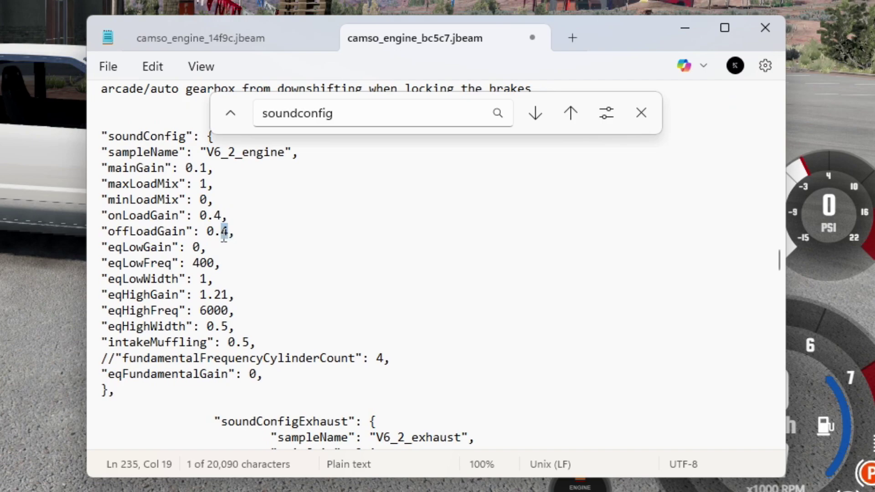
{"action": "type", "text": "2"}
{"action": "left_click", "coordinate": [254, 249]}
{"action": "key", "text": "alt+Tab"}
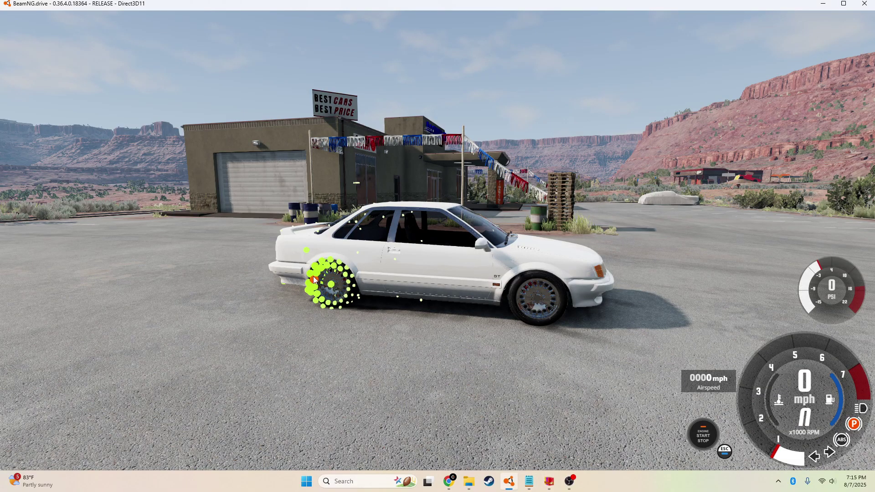
Reload the car and rev the engine to test the sound from the front.
{"action": "key", "text": "ctrl+r"}
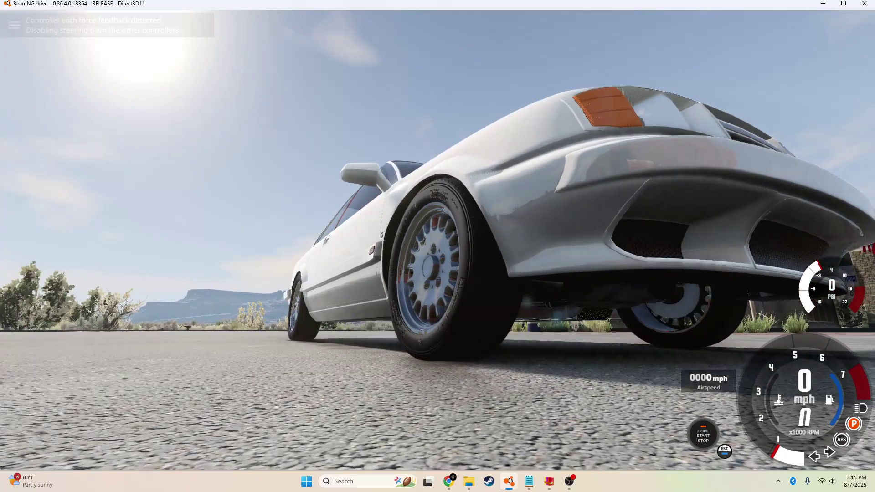
{"action": "key", "text": "Up"}
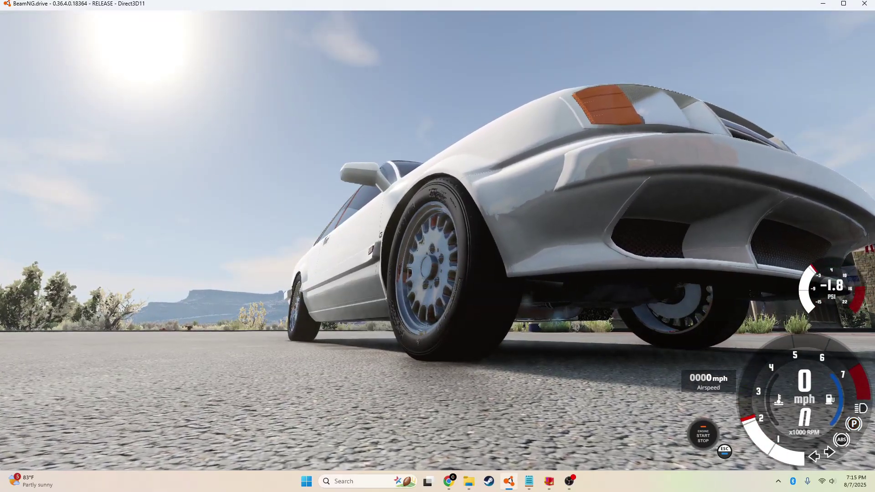
{"action": "key", "text": "Up"}
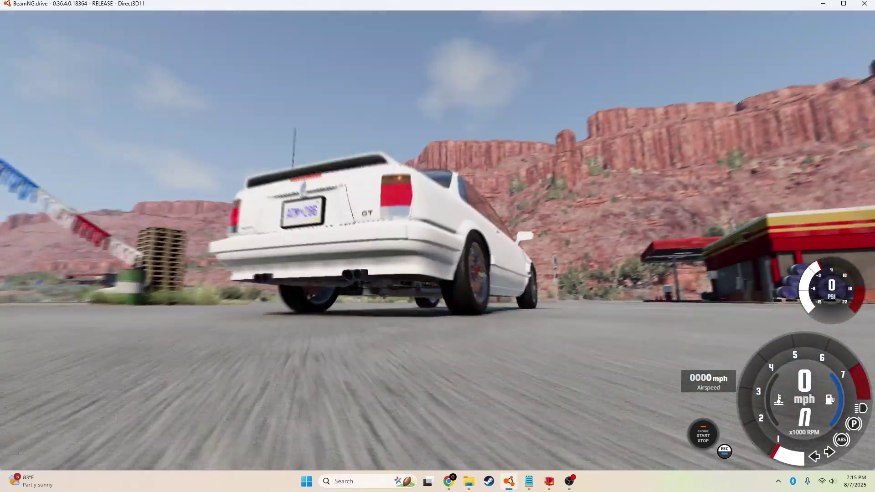
Rev the engine with the camera behind the car to listen to the exhaust, and return to an outside side view.
{"action": "key", "text": "Up"}
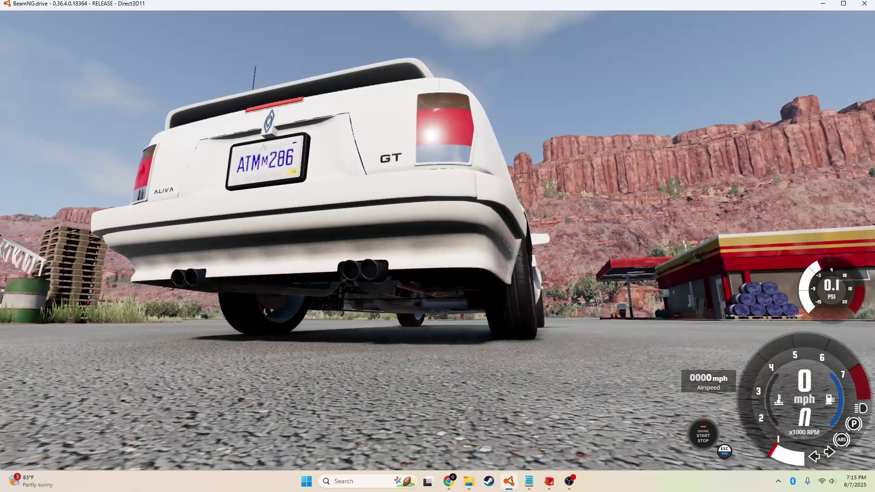
{"action": "key", "text": "Up"}
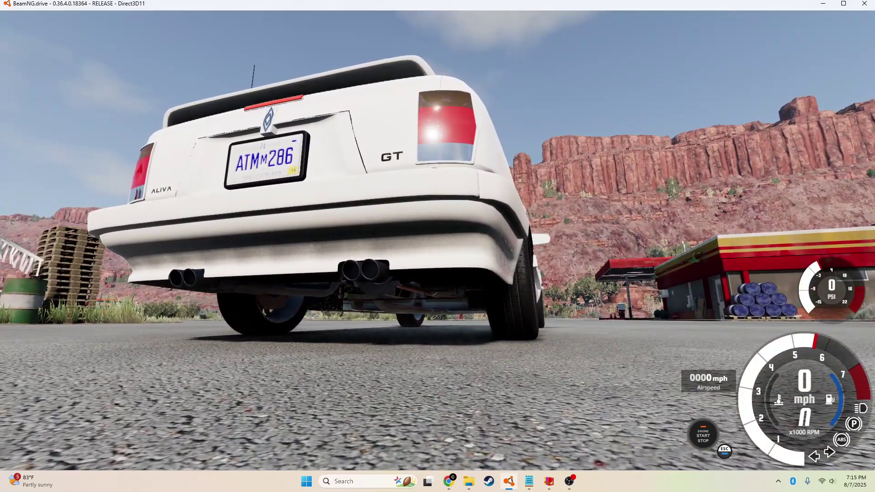
{"action": "key", "text": "Up"}
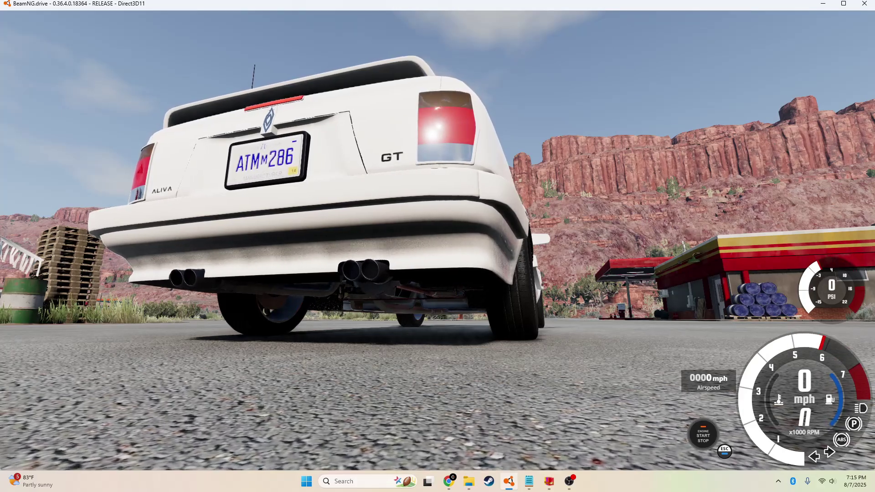
{"action": "key", "text": "c"}
{"action": "key", "text": "KP_4"}
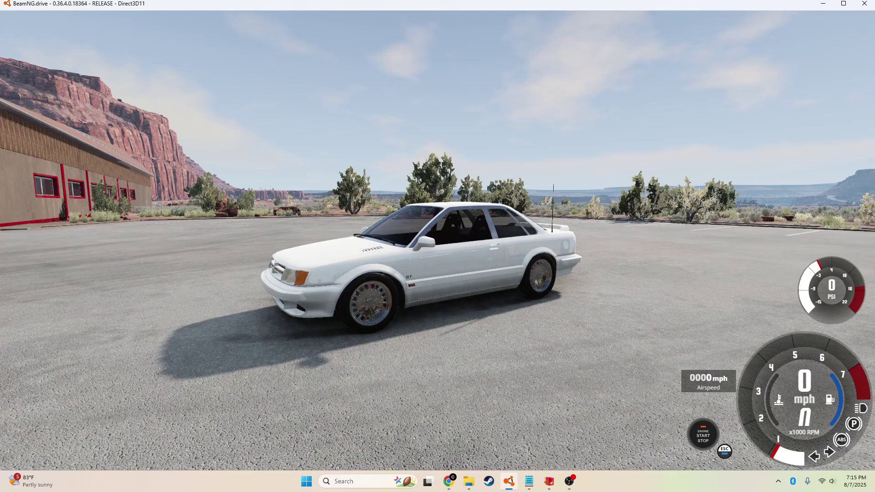
{"action": "left_click_drag", "start_coordinate": [294, 261], "coordinate": [551, 217]}
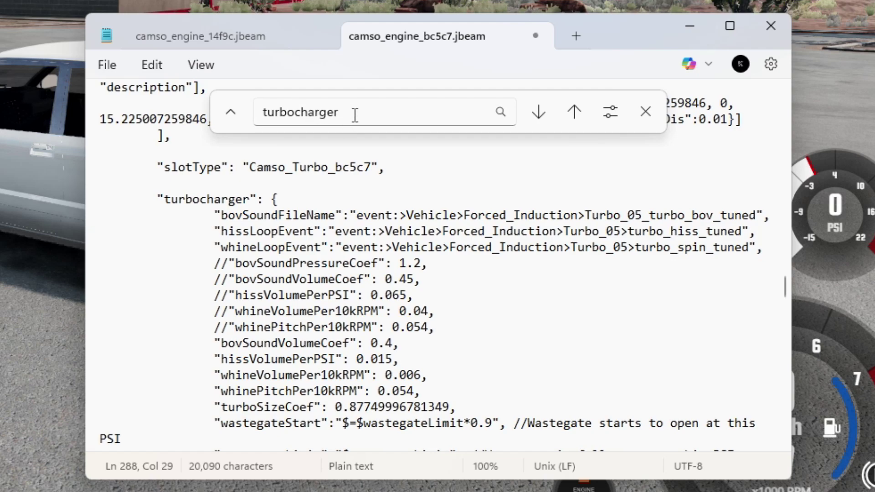
In Notepad, examine the turbocharger section of camso_engine_bc5c7.jbeam, located by searching for "turbocharger".
{"action": "left_click", "coordinate": [585, 238]}
{"action": "double_click", "coordinate": [269, 113]}
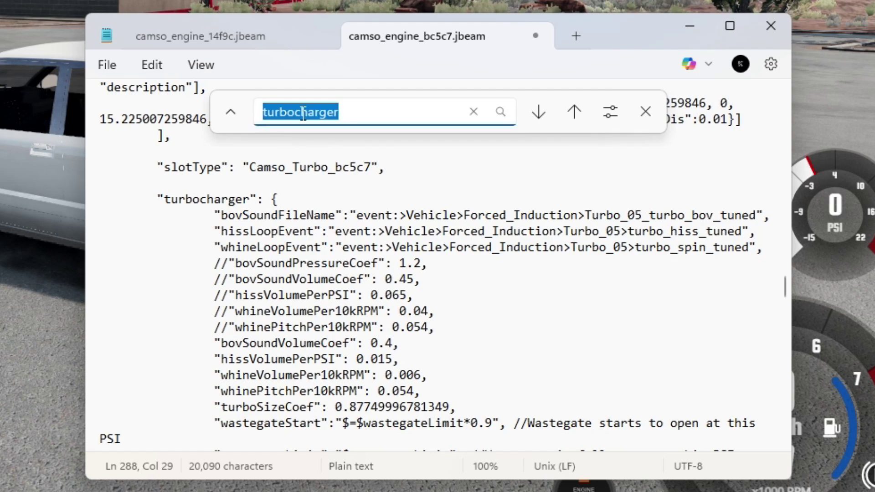
{"action": "left_click", "coordinate": [378, 115]}
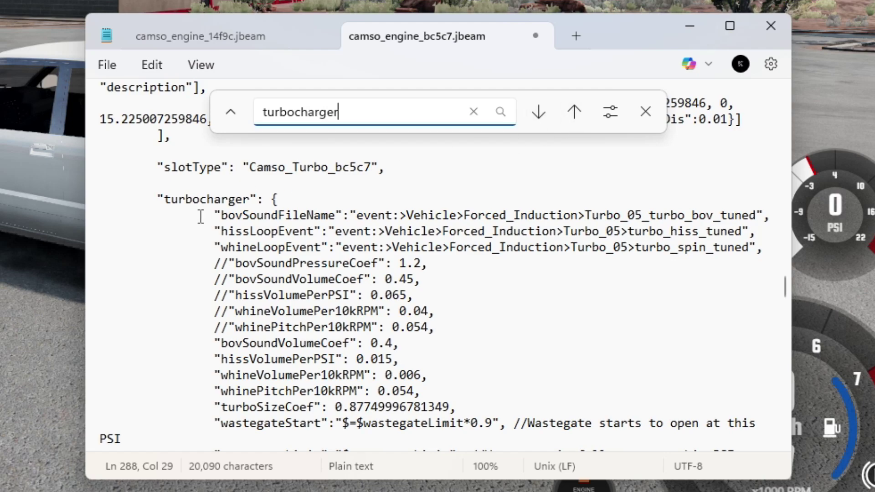
{"action": "left_click_drag", "start_coordinate": [165, 199], "coordinate": [523, 417]}
{"action": "left_click", "coordinate": [224, 215]}
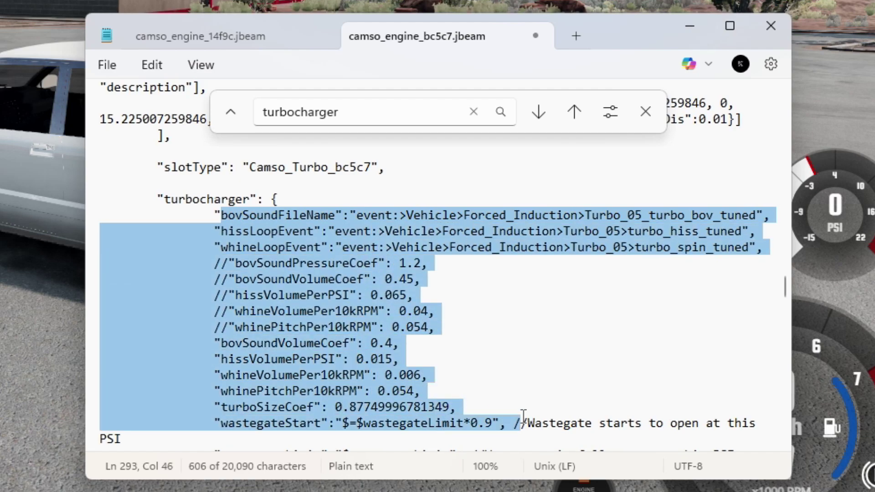
{"action": "left_click", "coordinate": [453, 272]}
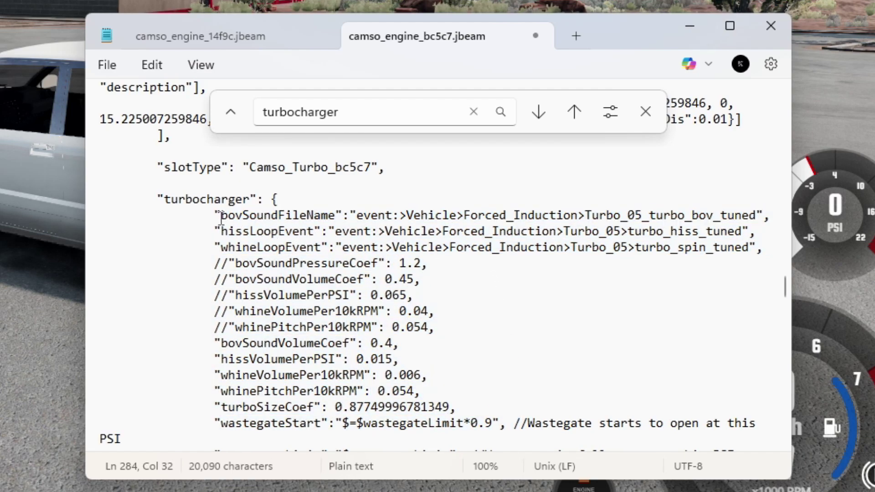
Examine the Turbo number in the bovSoundFileName, hissLoopEvent and whineLoopEvent sound paths of the turbocharger section.
{"action": "left_click_drag", "start_coordinate": [216, 215], "coordinate": [767, 251]}
{"action": "left_click", "coordinate": [477, 222]}
{"action": "left_click", "coordinate": [627, 249]}
{"action": "left_click_drag", "start_coordinate": [625, 248], "coordinate": [615, 231]}
{"action": "left_click", "coordinate": [640, 216]}
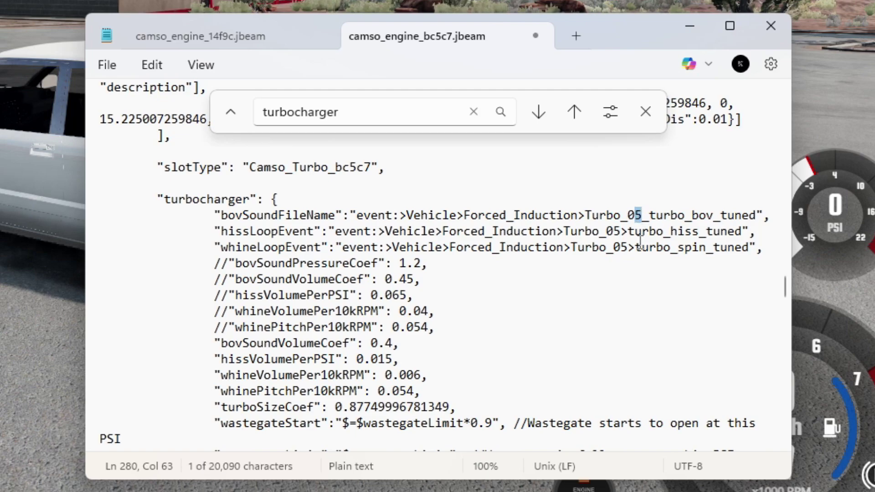
{"action": "key", "text": "Down"}
{"action": "key", "text": "Down"}
{"action": "key", "text": "Down"}
{"action": "key", "text": "Down"}
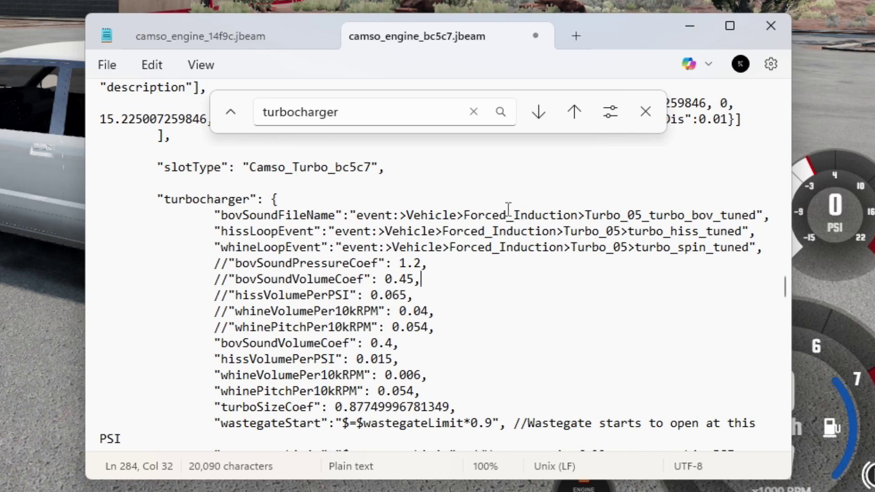
{"action": "left_click_drag", "start_coordinate": [637, 214], "coordinate": [645, 214]}
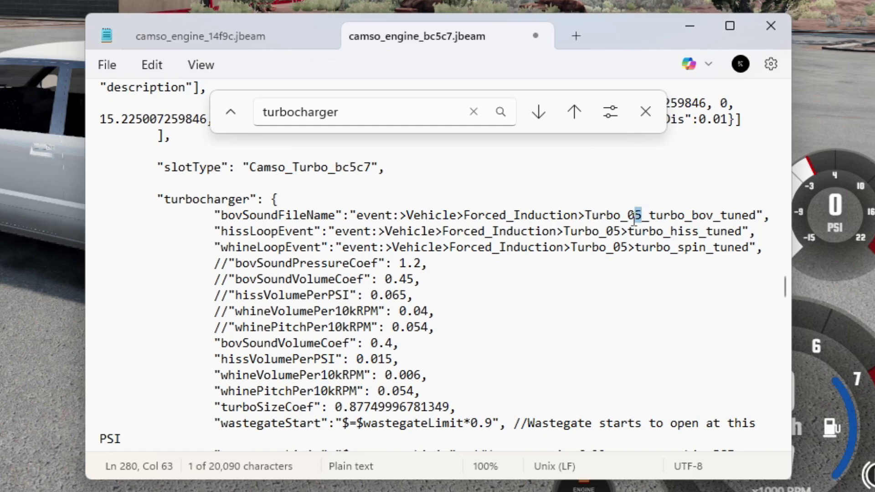
{"action": "left_click", "coordinate": [637, 260]}
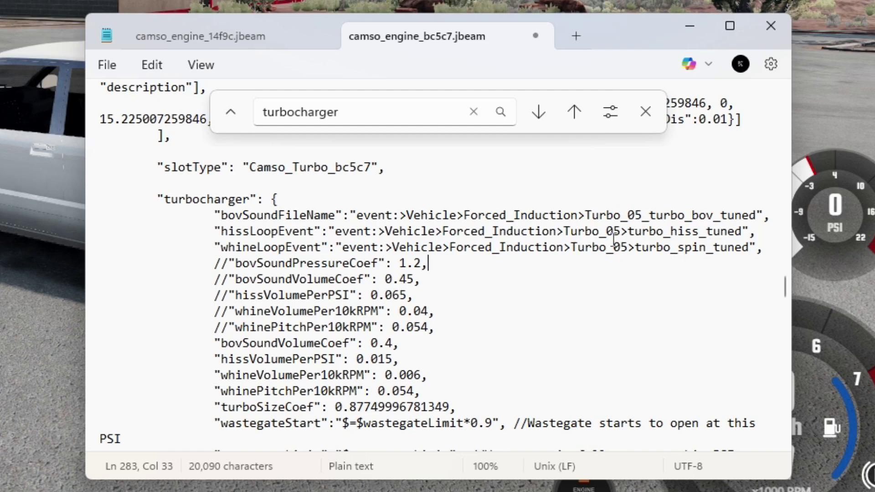
Switch to BeamNG.drive and rev the engine with the camera near the front underside to listen to the turbo sounds.
{"action": "left_click", "coordinate": [366, 299]}
{"action": "left_click_drag", "start_coordinate": [366, 300], "coordinate": [602, 228]}
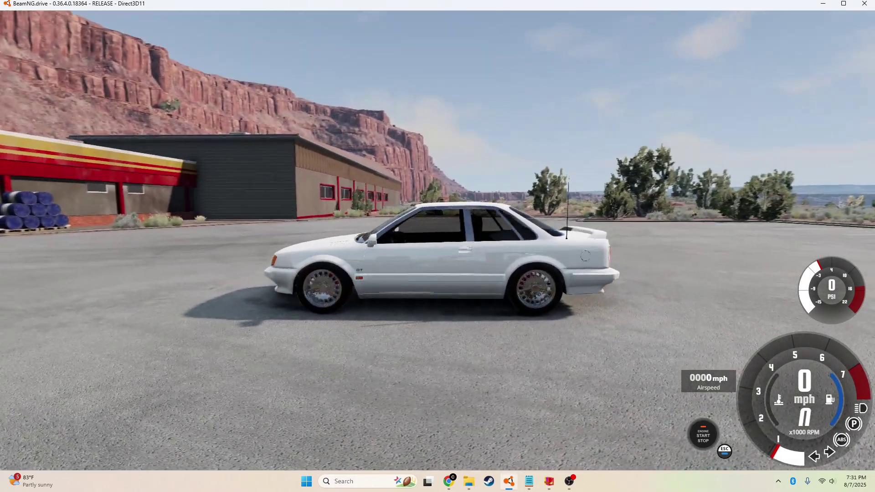
{"action": "key", "text": "Up"}
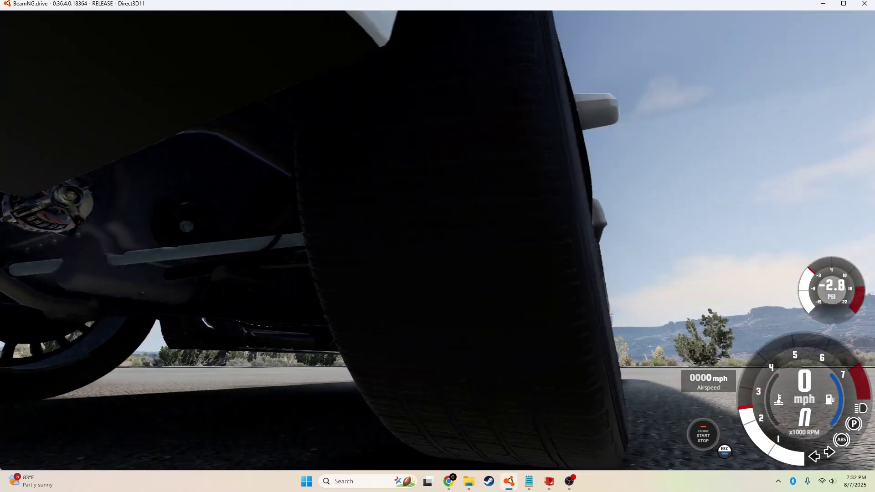
{"action": "key", "text": "Up"}
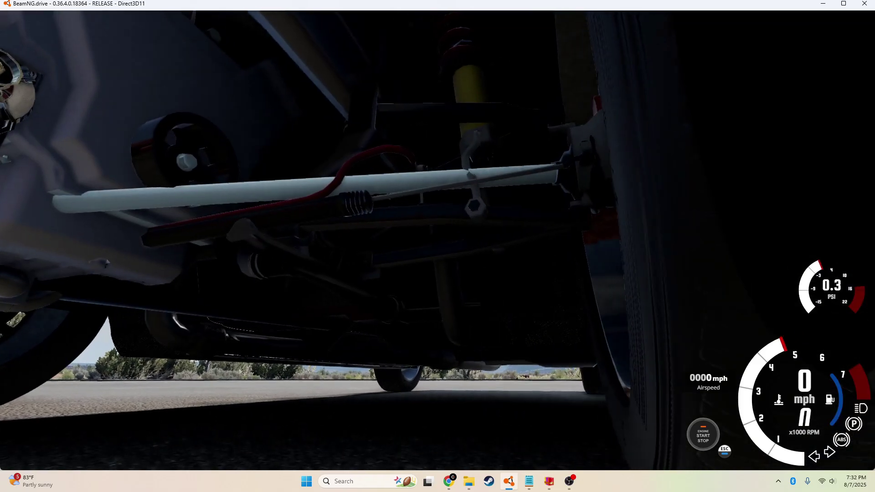
{"action": "key", "text": "Up"}
{"action": "key", "text": "Up"}
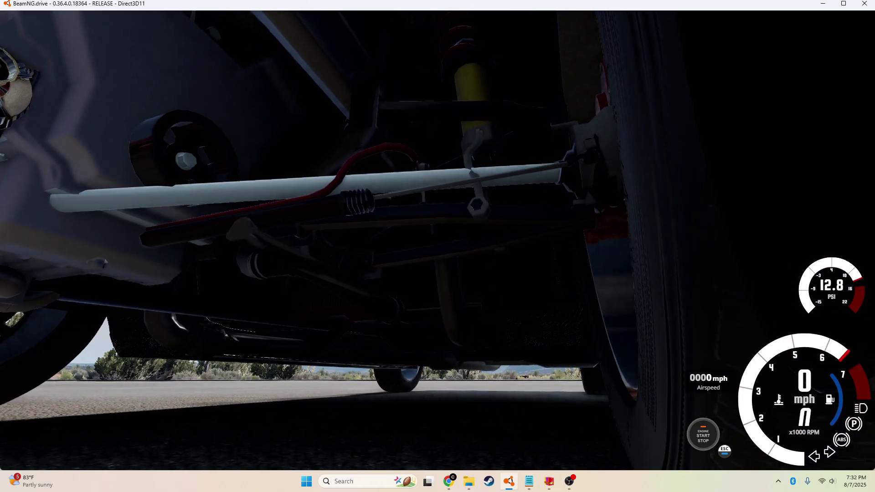
{"action": "middle_click", "coordinate": [639, 359]}
Return to Notepad, check the turbo sound numbers in camso_engine_14f9c.jbeam, and change bovSoundFileName in camso_engine_bc5c7.jbeam to Turbo_03.
{"action": "key", "text": "alt+Tab"}
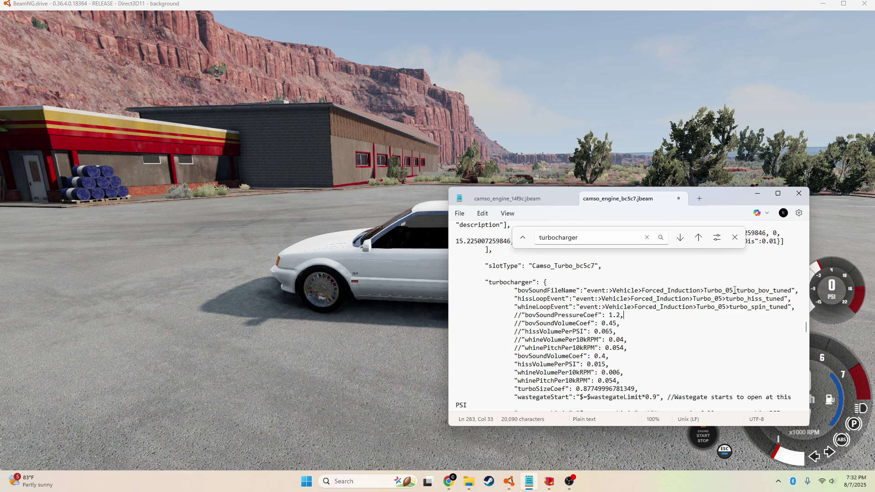
{"action": "left_click_drag", "start_coordinate": [729, 291], "coordinate": [733, 291]}
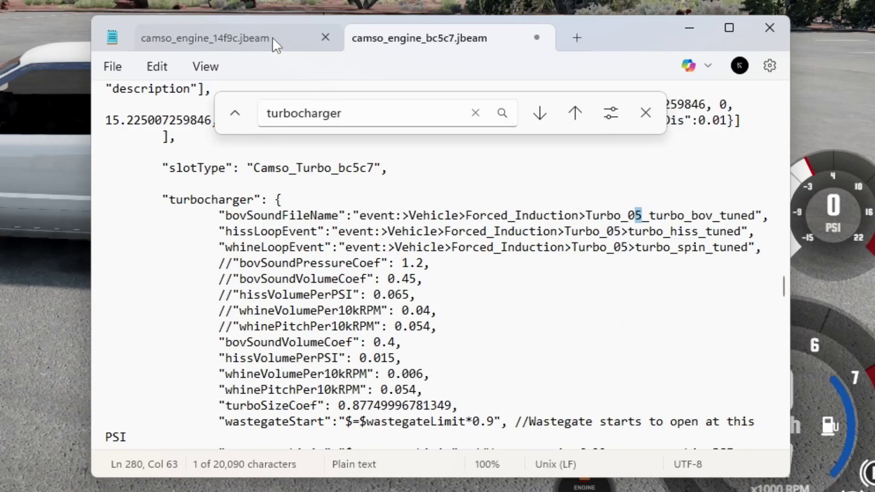
{"action": "left_click", "coordinate": [251, 44]}
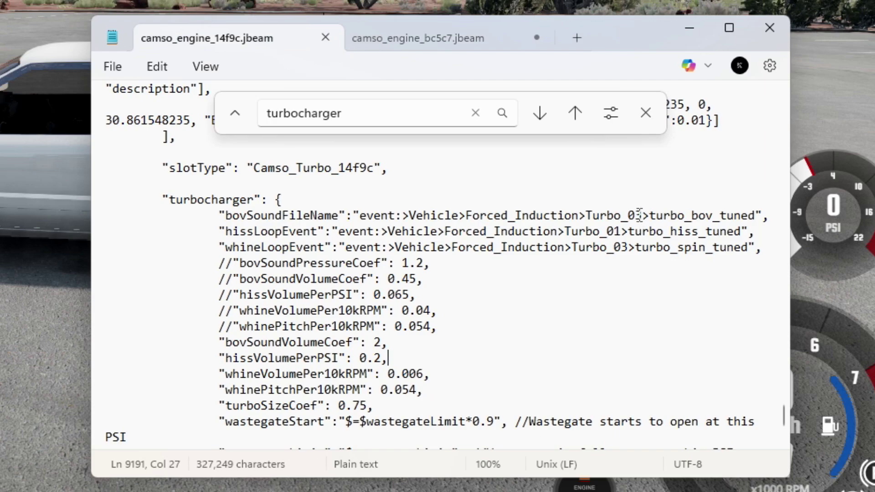
{"action": "left_click", "coordinate": [430, 38]}
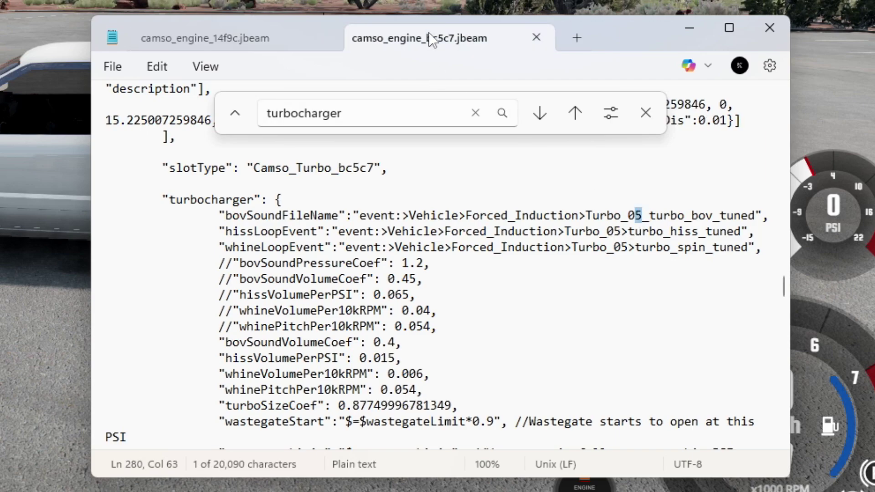
{"action": "type", "text": "3"}
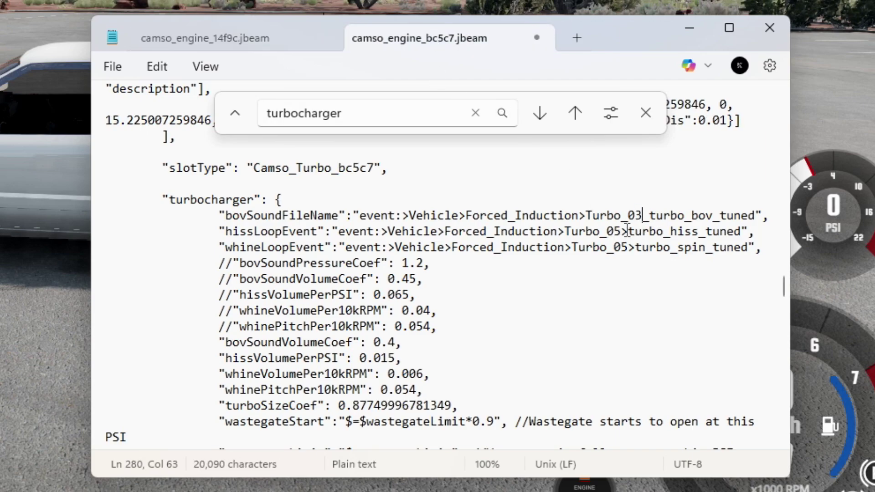
Change the hissLoopEvent path to Turbo_01 and the whineLoopEvent path to Turbo_03.
{"action": "left_click", "coordinate": [620, 231]}
{"action": "key", "text": "shift+Left"}
{"action": "type", "text": "1"}
{"action": "left_click", "coordinate": [627, 247]}
{"action": "key", "text": "shift+Left"}
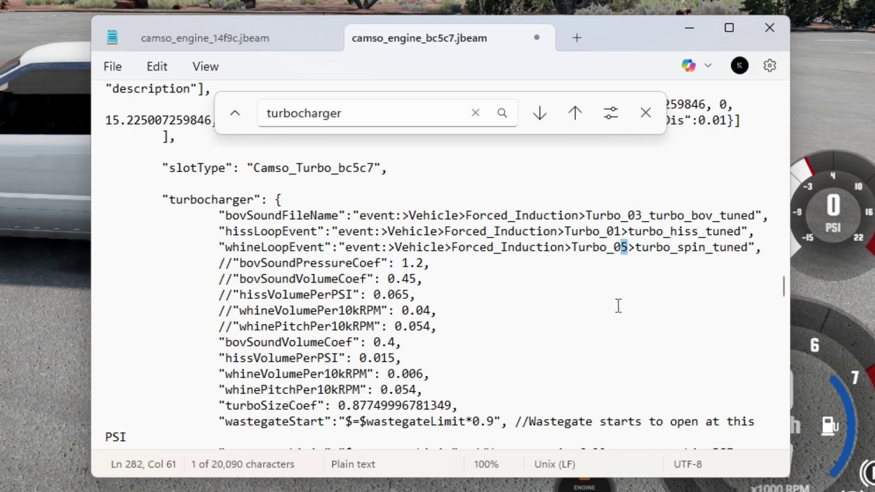
{"action": "type", "text": "3"}
{"action": "left_click", "coordinate": [545, 296]}
Examine the turbocharger volume parameters bovSoundVolumeCoef, hissVolumePerPSI and whineVolumePer10kRPM.
{"action": "scroll", "coordinate": [545, 299], "scroll_direction": "down", "scroll_amount": 1}
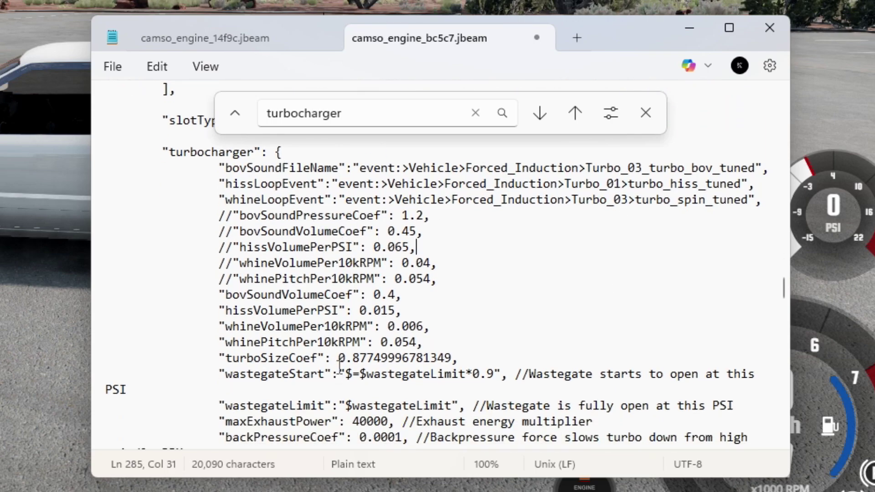
{"action": "left_click_drag", "start_coordinate": [219, 294], "coordinate": [385, 296]}
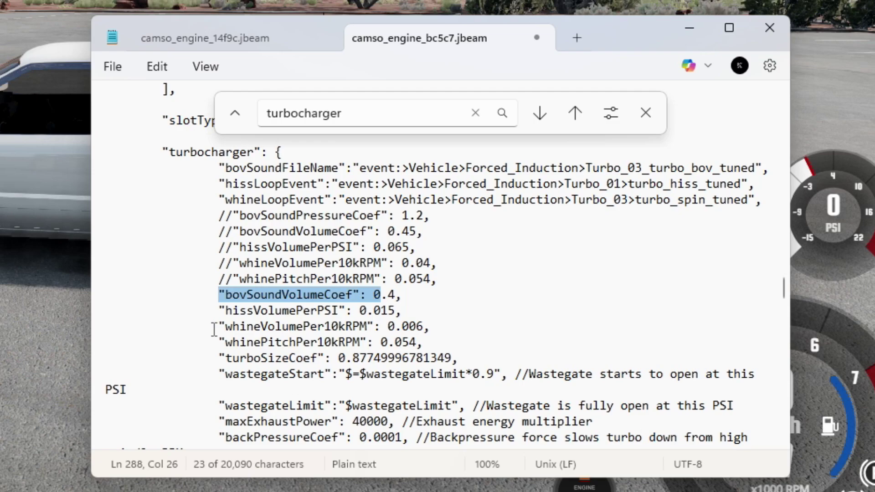
{"action": "left_click_drag", "start_coordinate": [219, 310], "coordinate": [426, 327]}
{"action": "double_click", "coordinate": [276, 332]}
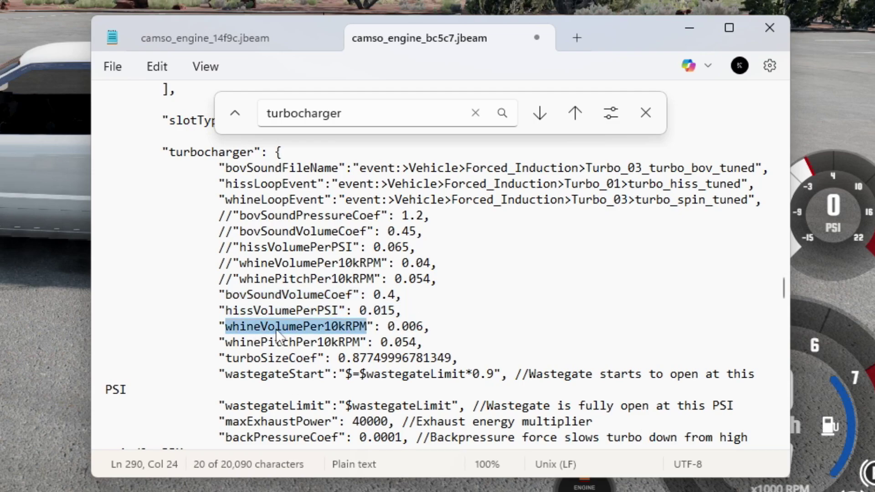
{"action": "left_click", "coordinate": [331, 327]}
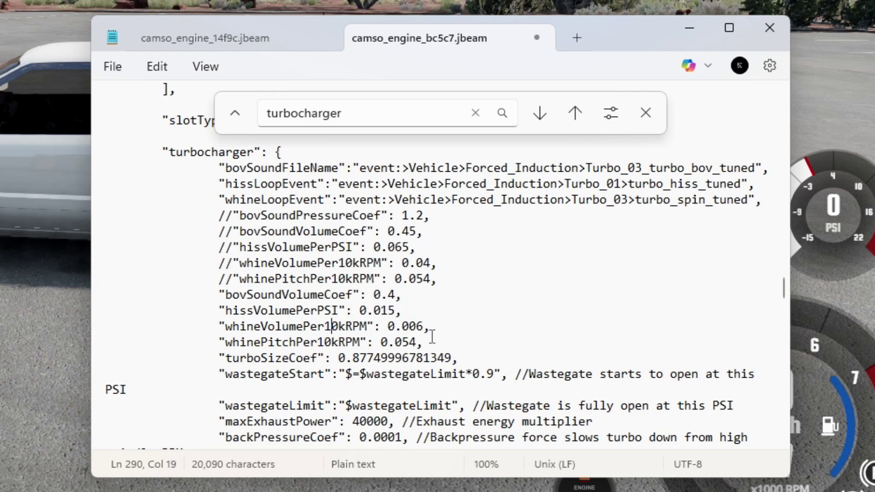
{"action": "left_click", "coordinate": [219, 295]}
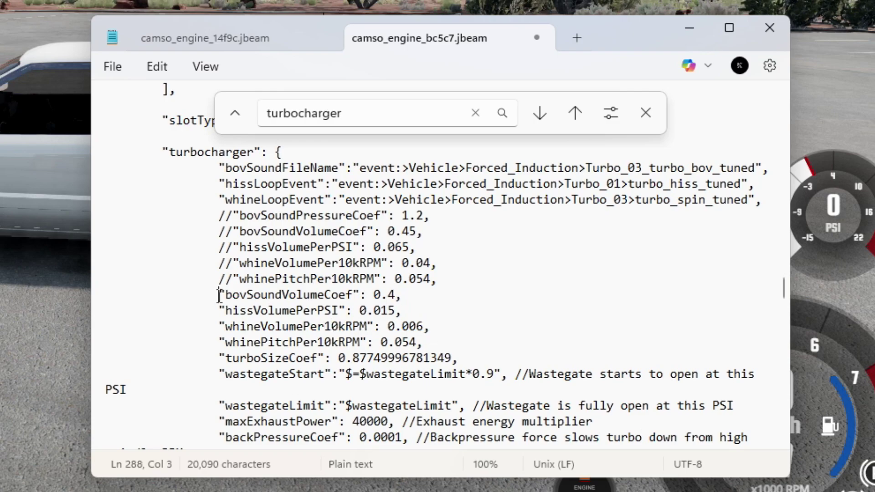
{"action": "left_click_drag", "start_coordinate": [219, 295], "coordinate": [433, 326]}
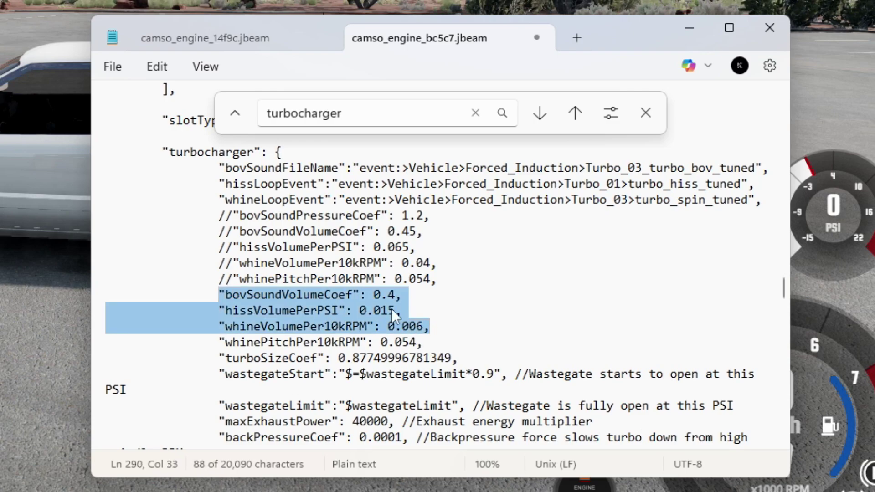
{"action": "left_click", "coordinate": [388, 280]}
Following camso_engine_14f9c.jbeam, set bovSoundVolumeCoef to 2 and hissVolumePerPSI to 0.2 in camso_engine_bc5c7.jbeam, save it, and return to BeamNG.drive.
{"action": "left_click", "coordinate": [231, 39]}
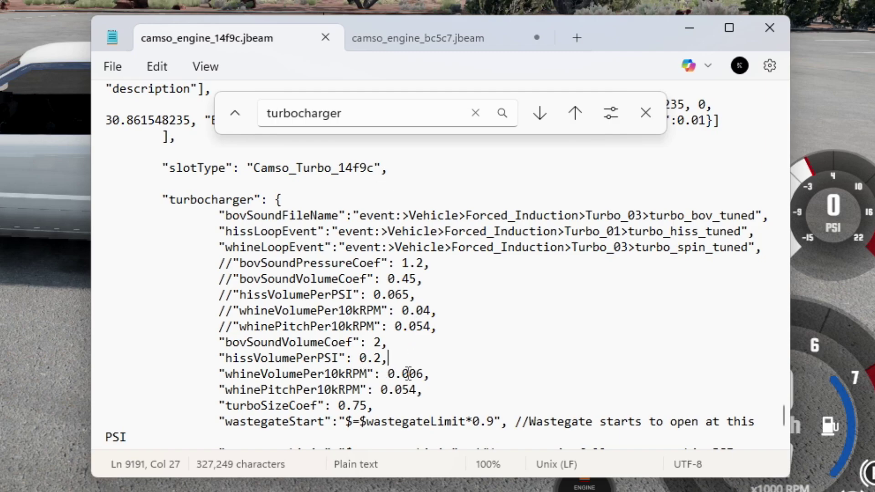
{"action": "left_click", "coordinate": [416, 31]}
{"action": "left_click_drag", "start_coordinate": [396, 297], "coordinate": [374, 310]}
{"action": "type", "text": "2"}
{"action": "type", "text": "2"}
{"action": "left_click", "coordinate": [492, 335]}
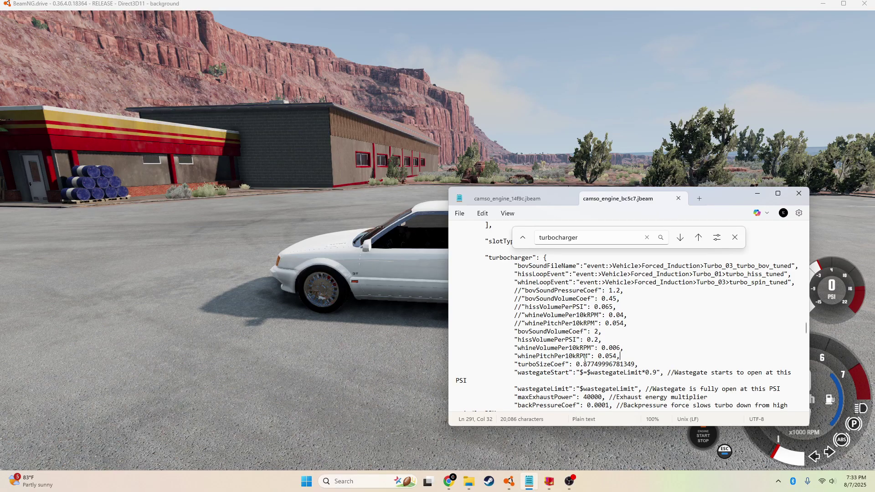
{"action": "left_click", "coordinate": [302, 357]}
{"action": "left_click_drag", "start_coordinate": [302, 357], "coordinate": [359, 368]}
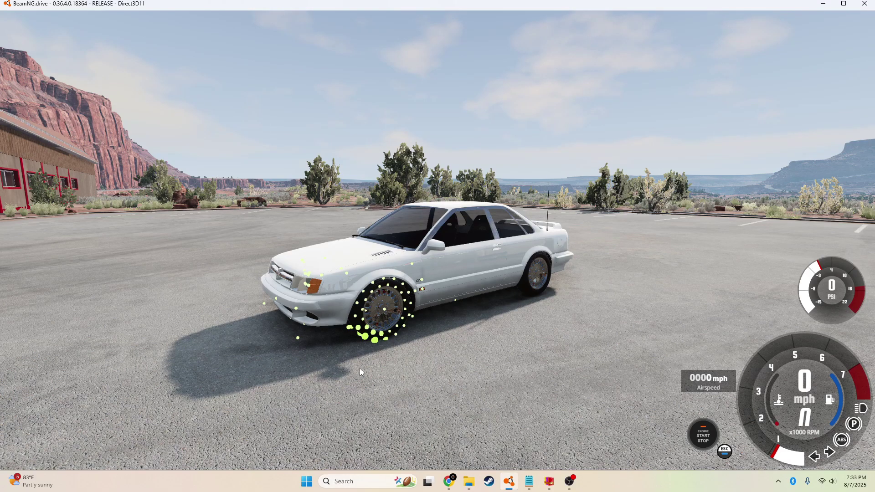
Reload the car to apply the edited turbo sounds and rev the stationary engine up close to listen to them.
{"action": "key", "text": "ctrl+r"}
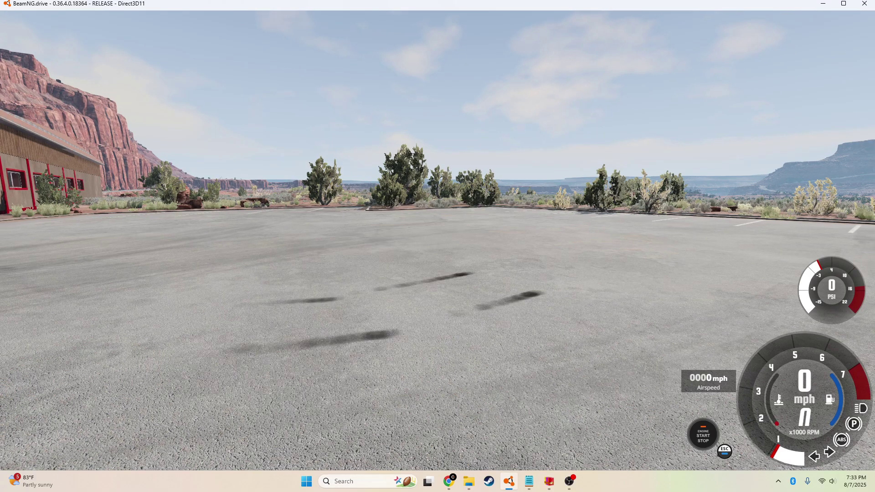
{"action": "left_click_drag", "start_coordinate": [355, 360], "coordinate": [378, 315]}
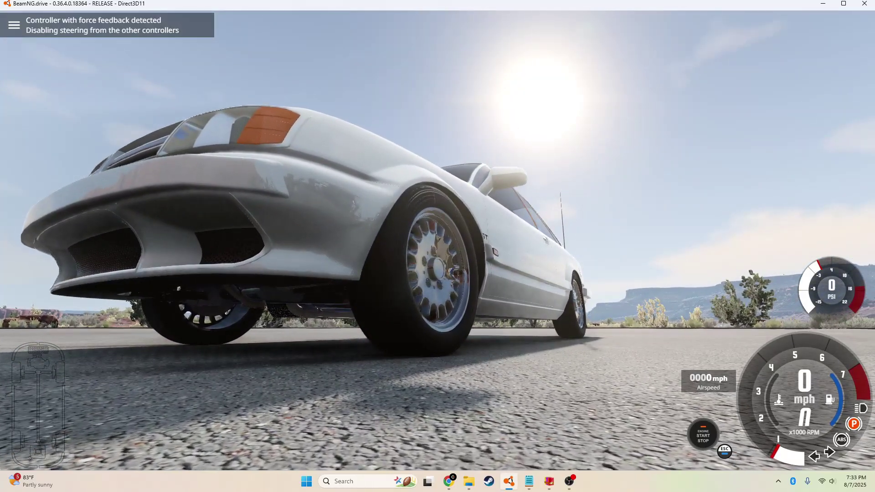
{"action": "key", "text": "Up"}
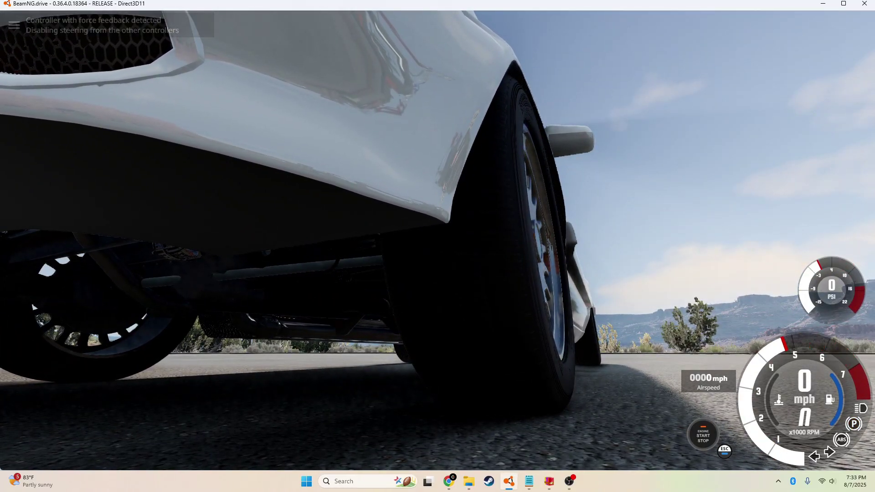
{"action": "key", "text": "Up"}
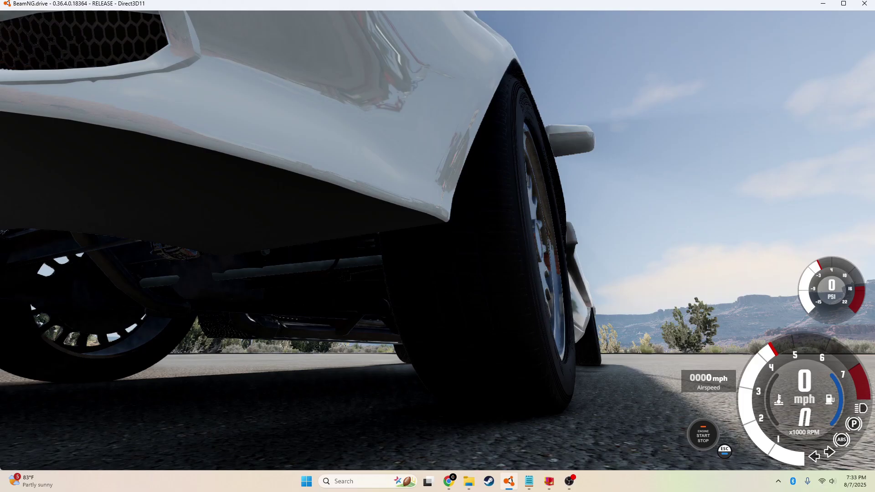
Drive the car past the gas station and along the repair shop, accelerating in second gear to listen to the turbo sounds under boost.
{"action": "left_click_drag", "start_coordinate": [430, 341], "coordinate": [429, 341]}
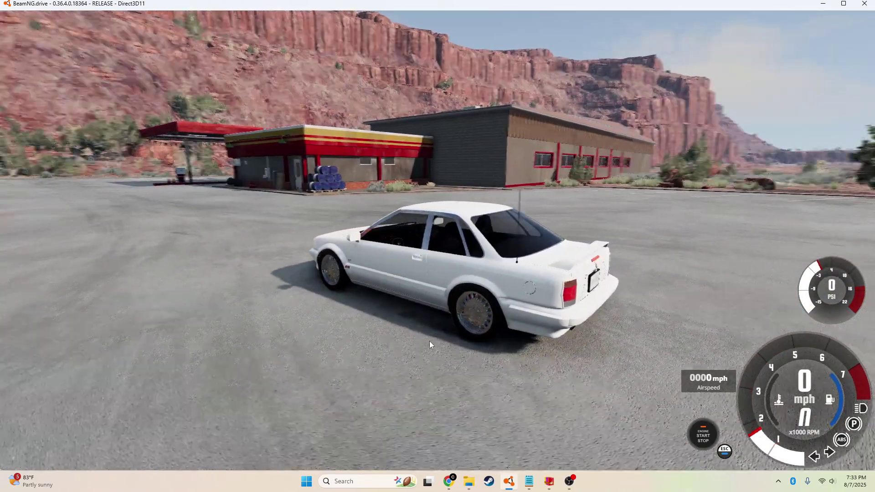
{"action": "key", "text": "Up"}
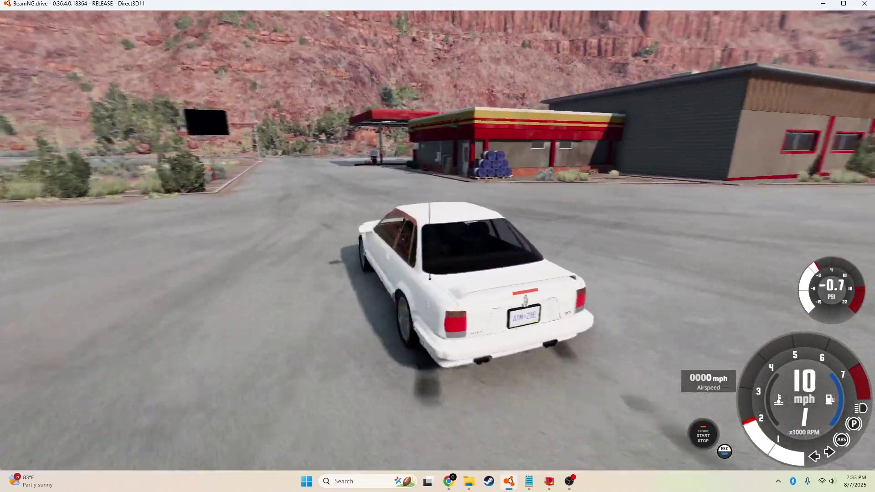
{"action": "key", "text": "Up"}
{"action": "key", "text": "Left"}
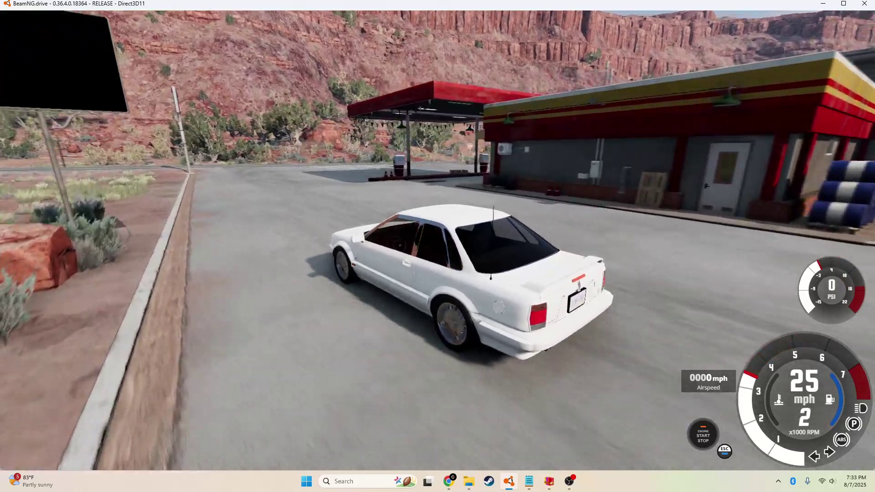
{"action": "key", "text": "Up"}
{"action": "key", "text": "Right"}
{"action": "key", "text": "Up"}
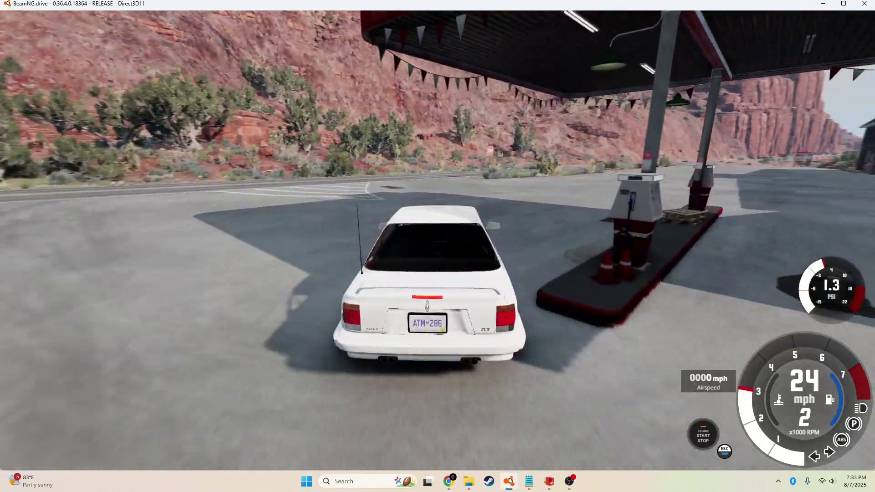
{"action": "key", "text": "Up"}
{"action": "key", "text": "Right"}
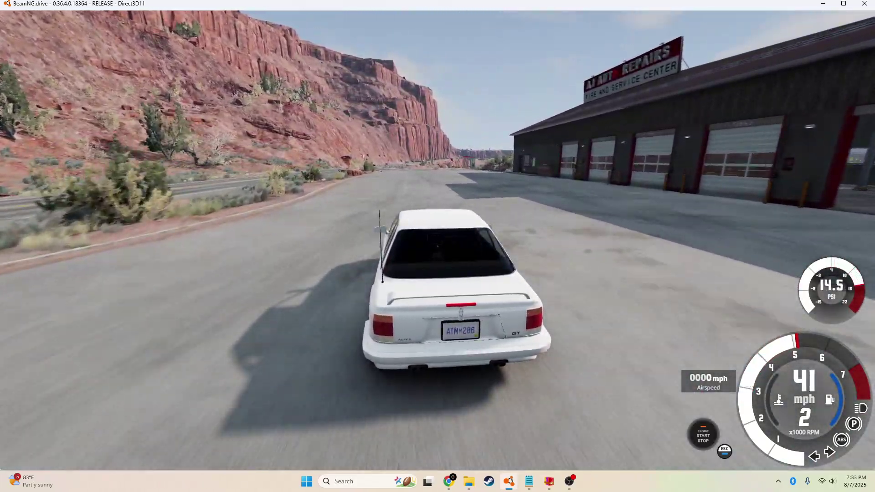
{"action": "key", "text": "Up"}
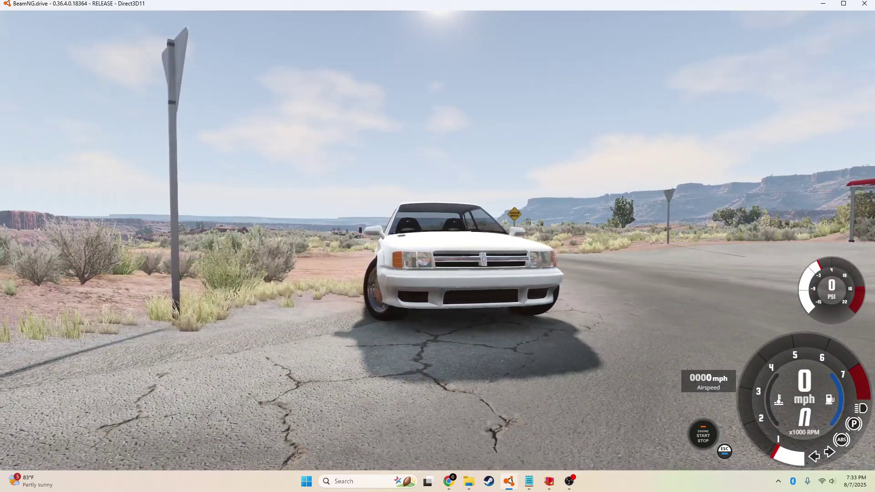
Drive from the roadside sign back toward the auto repair shop, listening to the turbo from the car's front and side, and brake.
{"action": "key", "text": "Up"}
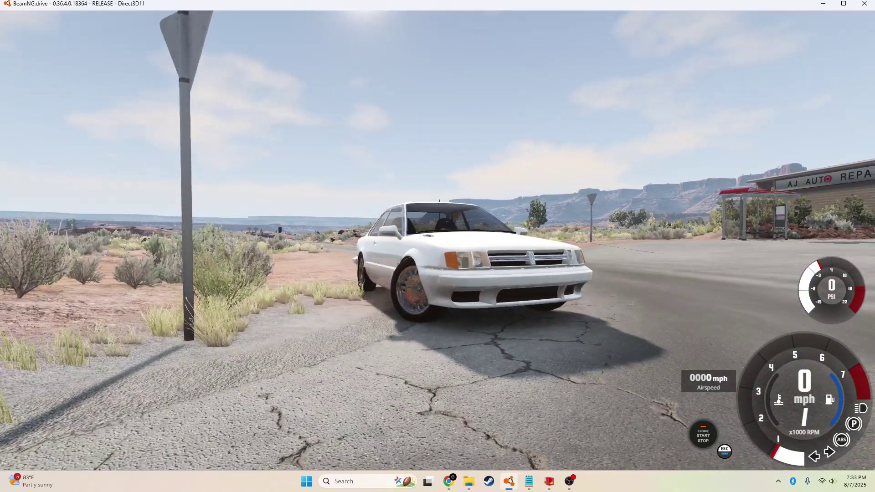
{"action": "key", "text": "Up"}
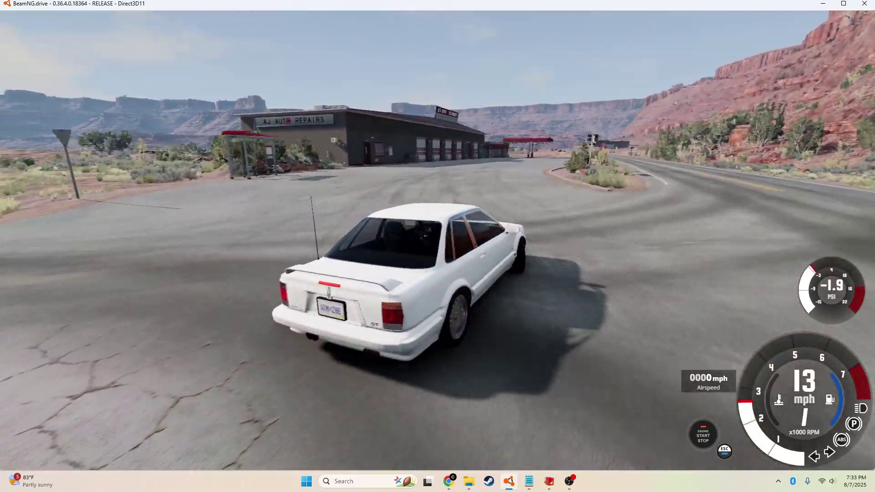
{"action": "key", "text": "Up"}
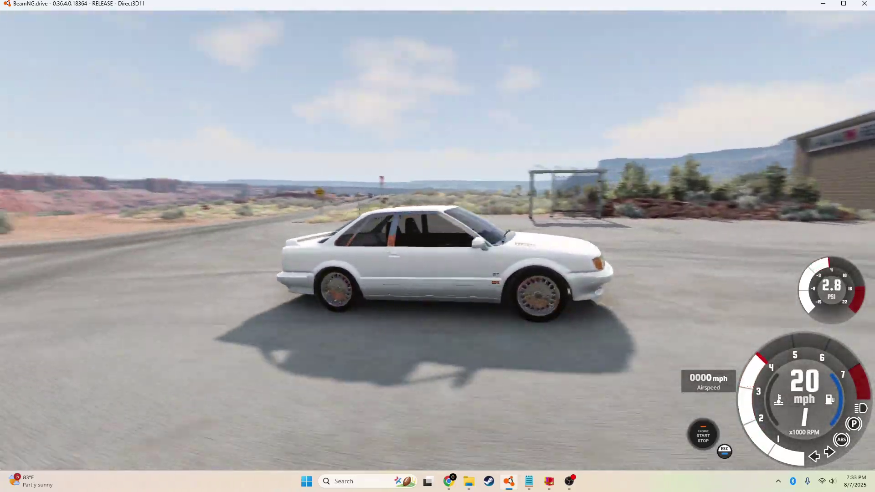
{"action": "key", "text": "Up"}
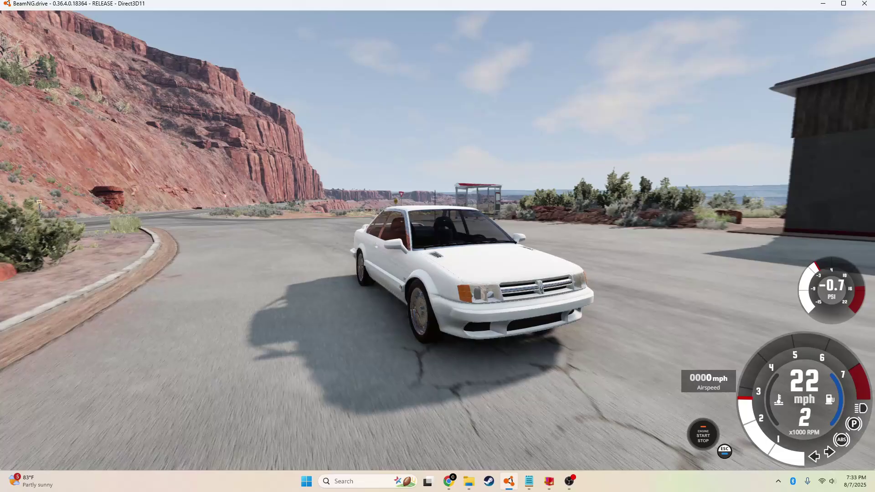
{"action": "key", "text": "Up"}
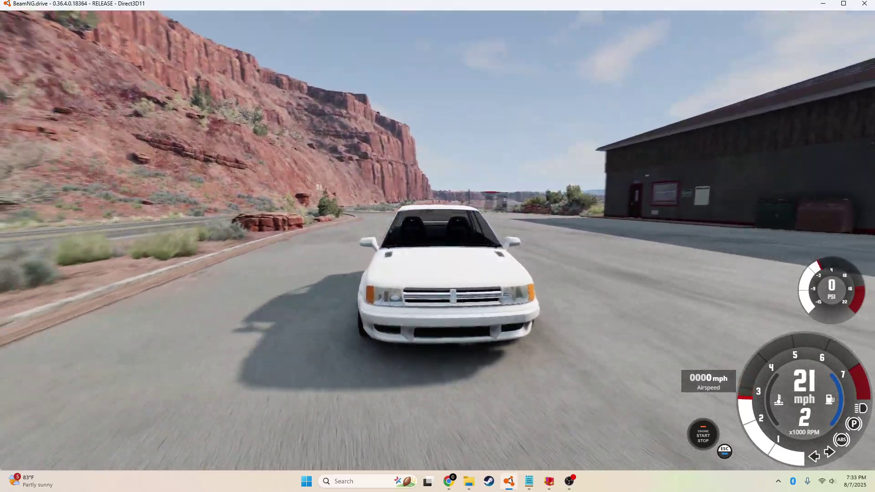
{"action": "key", "text": "Down"}
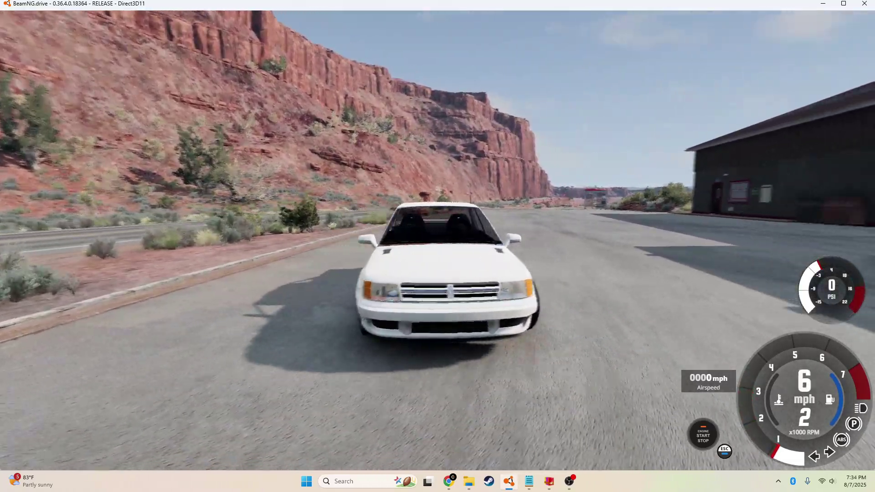